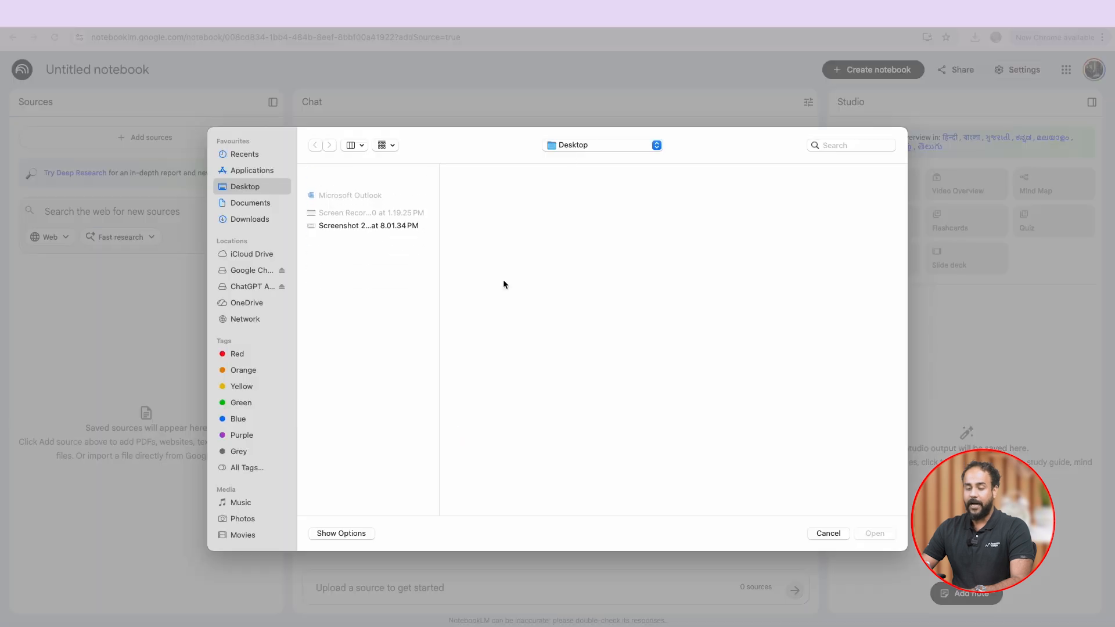
Step: Upload the four PDFs in the desktop's eVTOLs folder as notebook sources
click(343, 173)
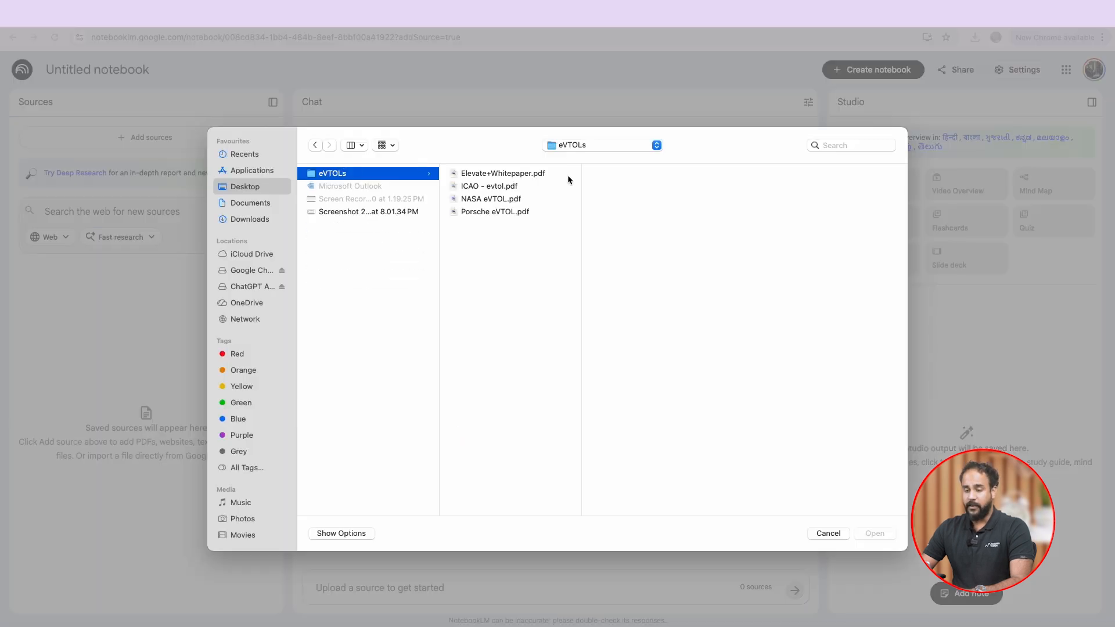
drag(538, 257, 495, 169)
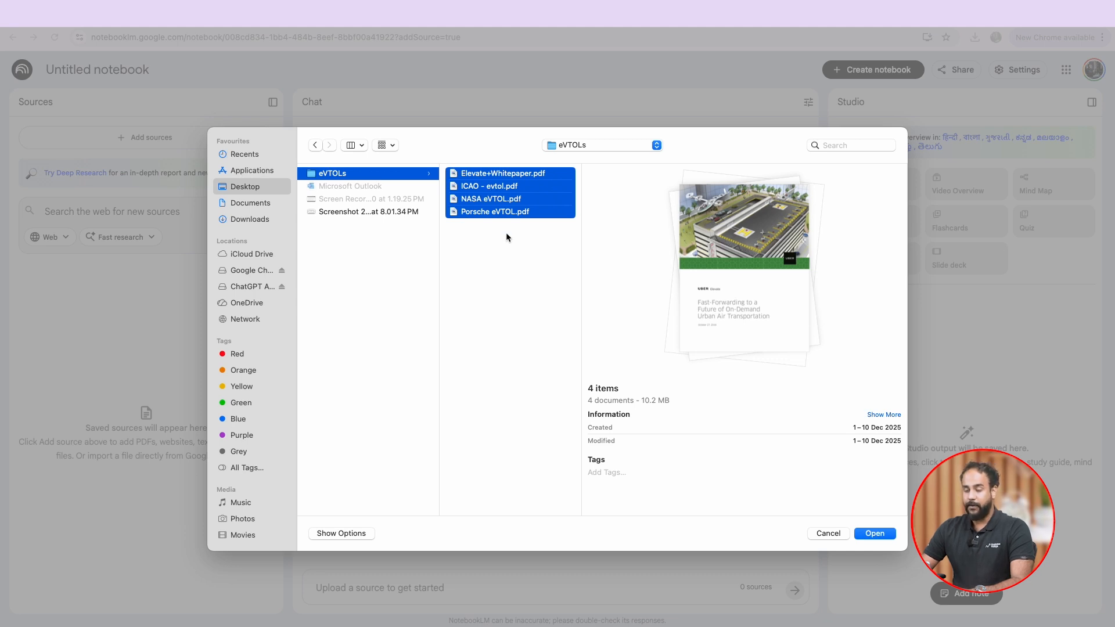
key(Return)
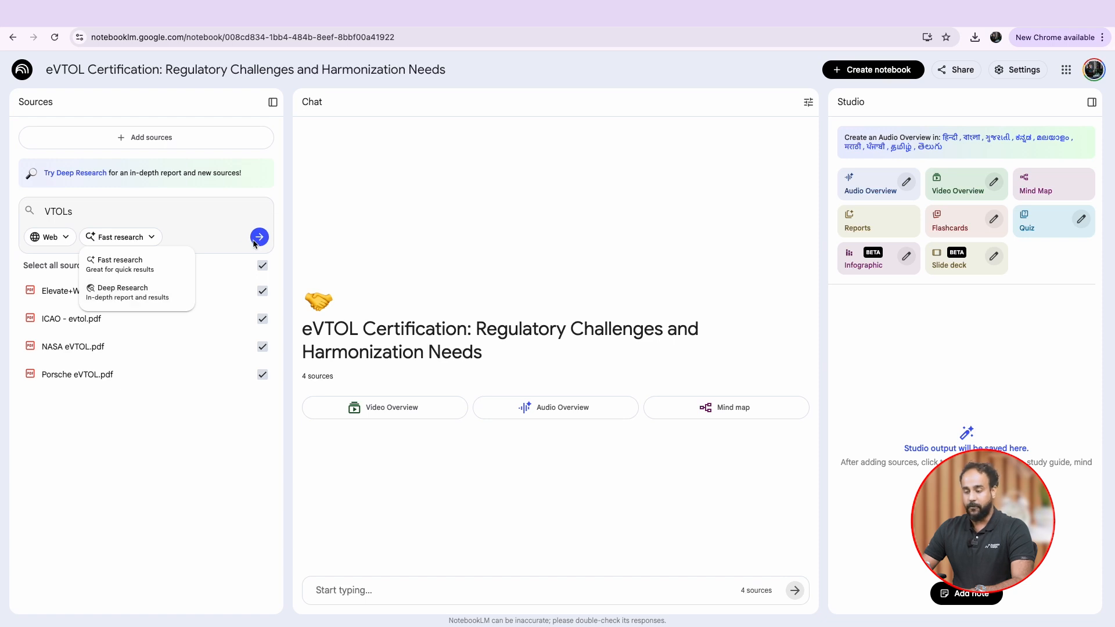
Step: Run a Fast research web search for "VTOLs" and open the discovered sources to review the list
click(145, 261)
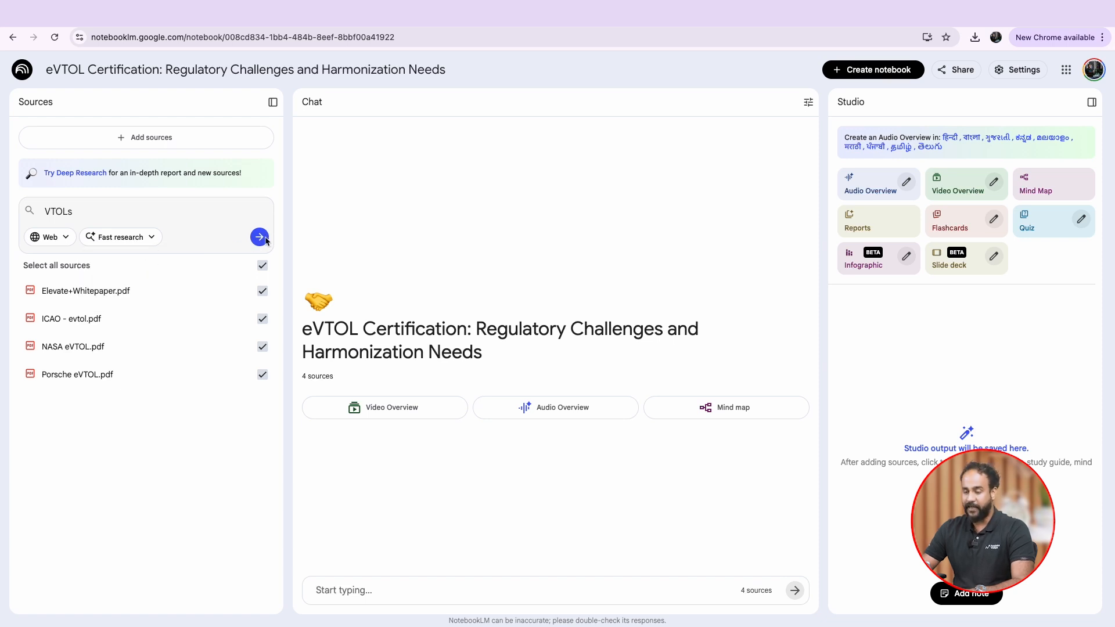
click(265, 239)
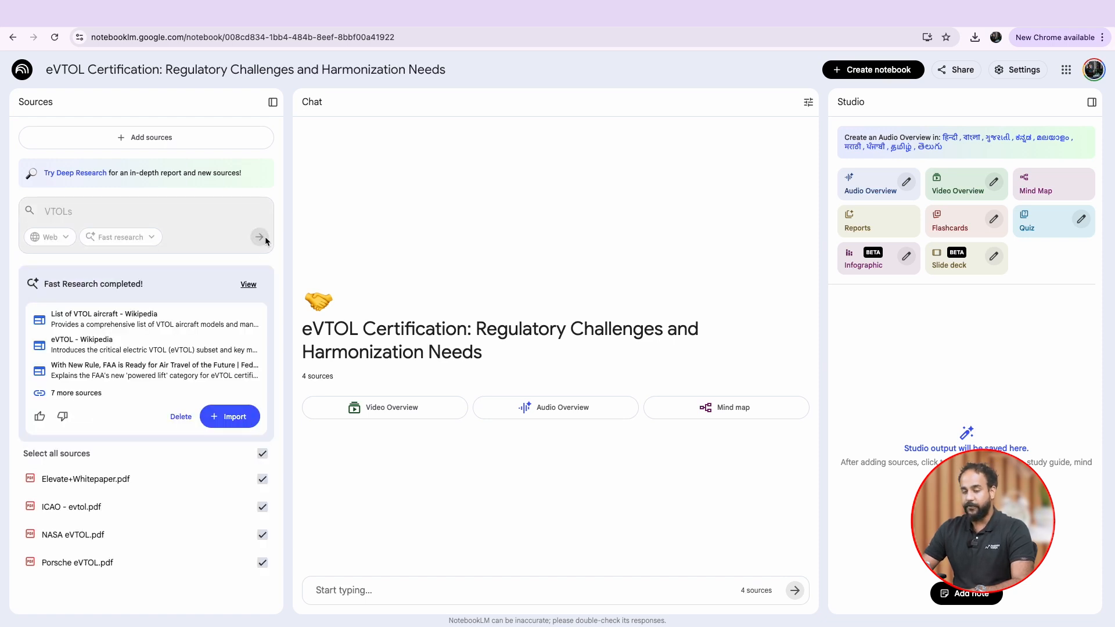
click(160, 347)
scroll(241, 326, up, 1)
scroll(241, 326, down, 1)
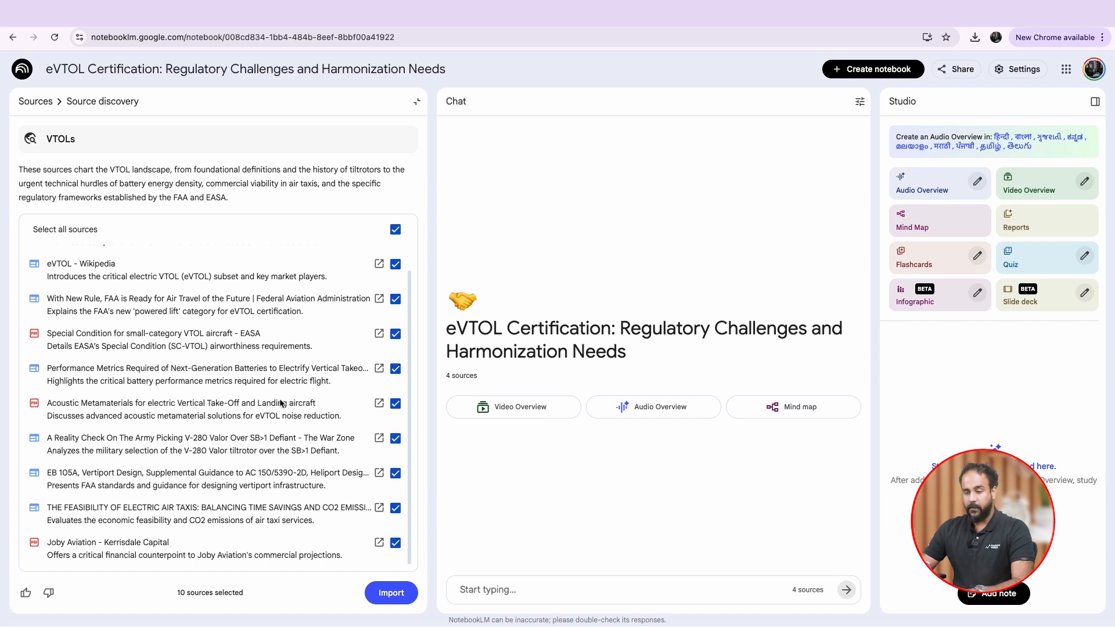
scroll(281, 403, up, 1)
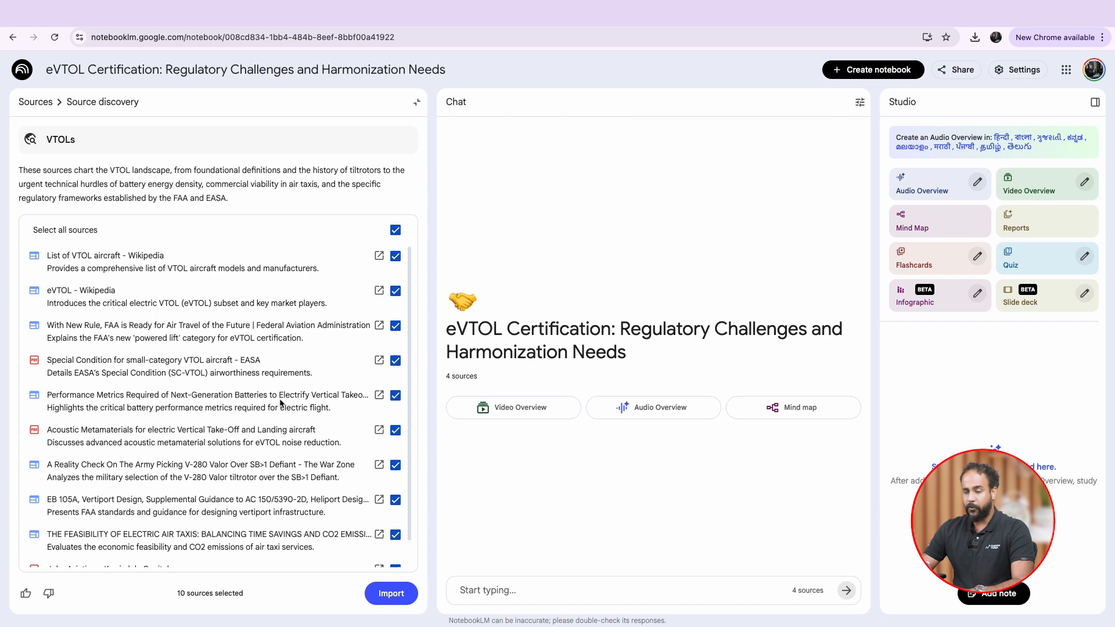
Step: Exclude the two Wikipedia pages, the acoustic metamaterials paper and the V-280 Valor article from the import, and open the electric air taxi feasibility source
click(395, 257)
click(395, 291)
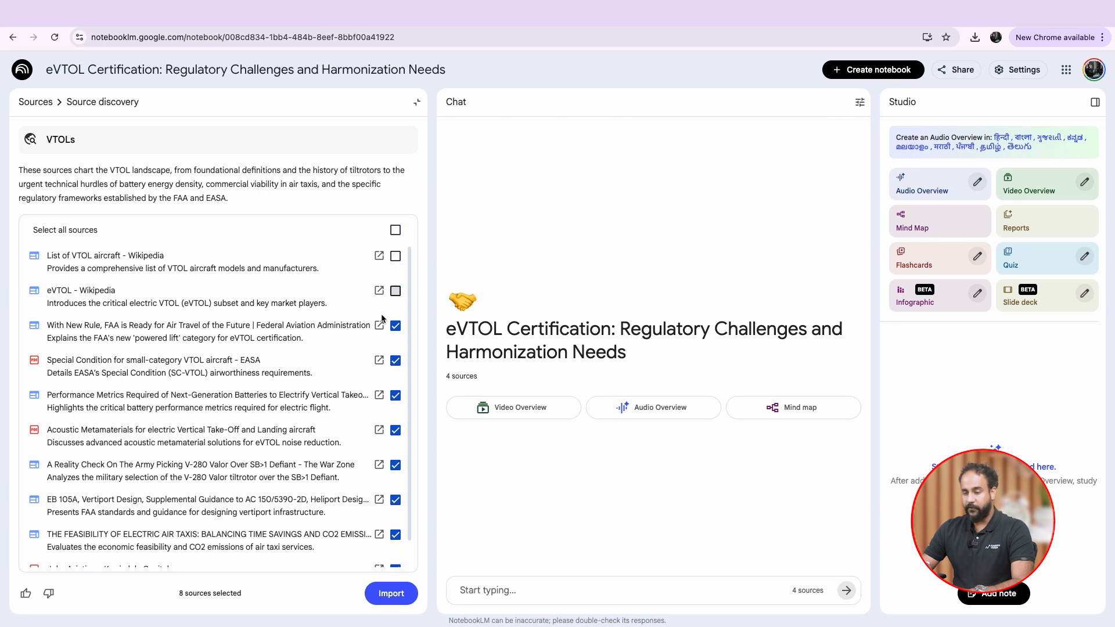
scroll(251, 434, down, 1)
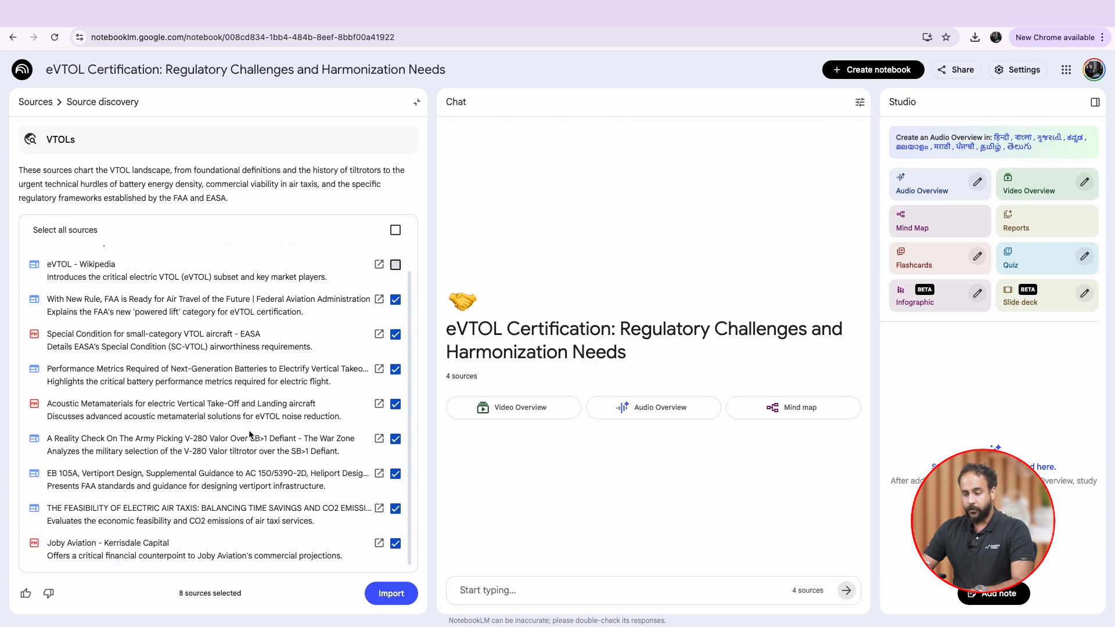
click(398, 408)
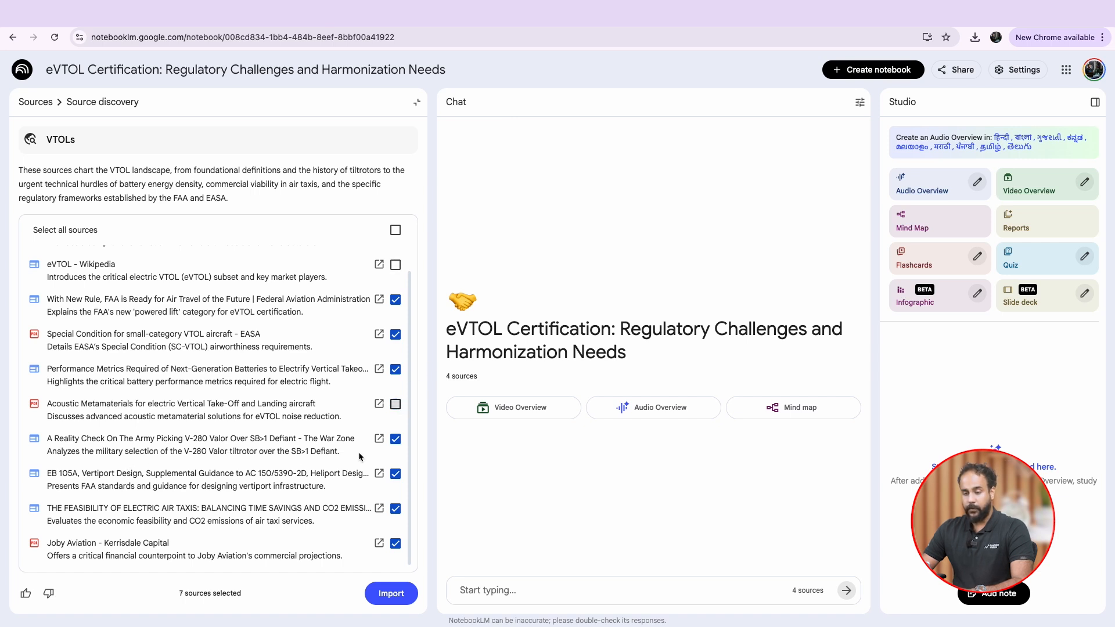
click(395, 441)
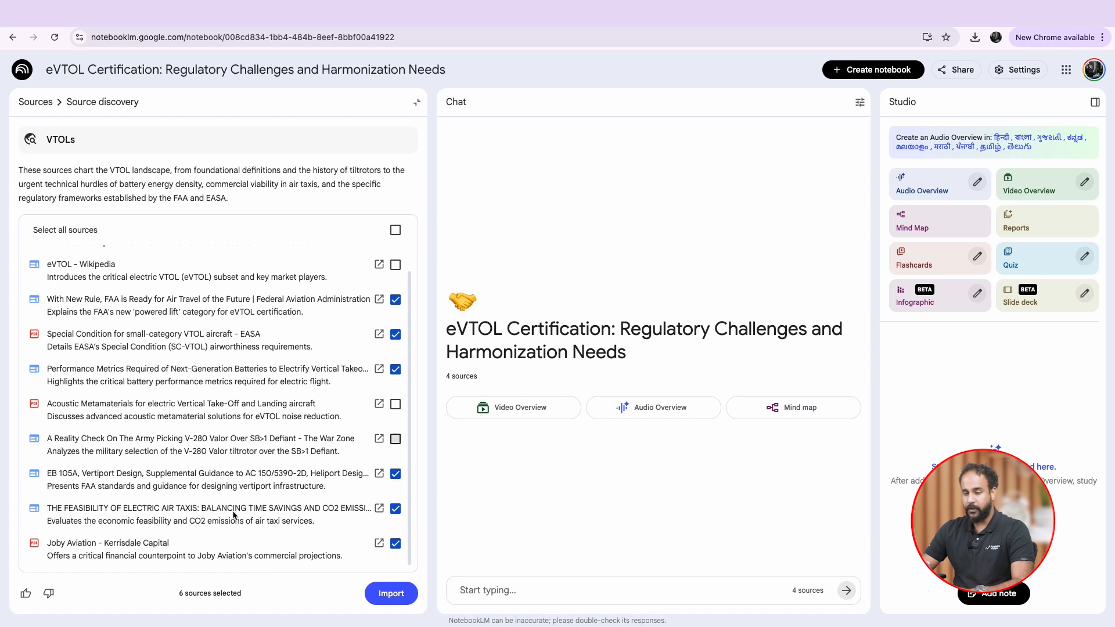
click(379, 509)
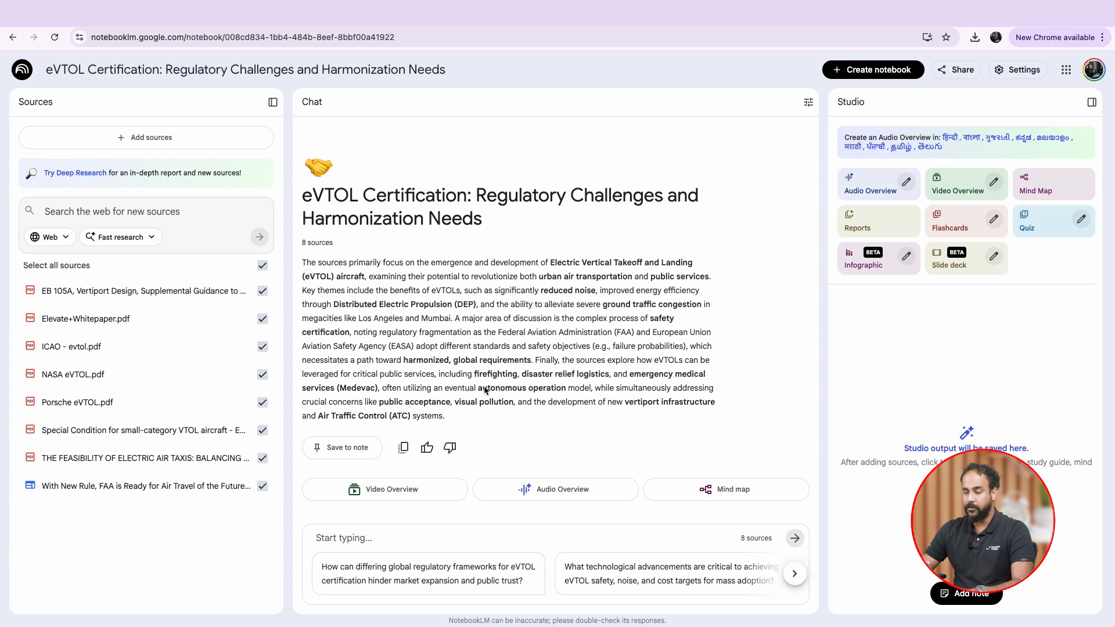
Step: Read through the generated summary of the notebook's sources, highlighting its full text
drag(445, 417, 289, 264)
click(382, 282)
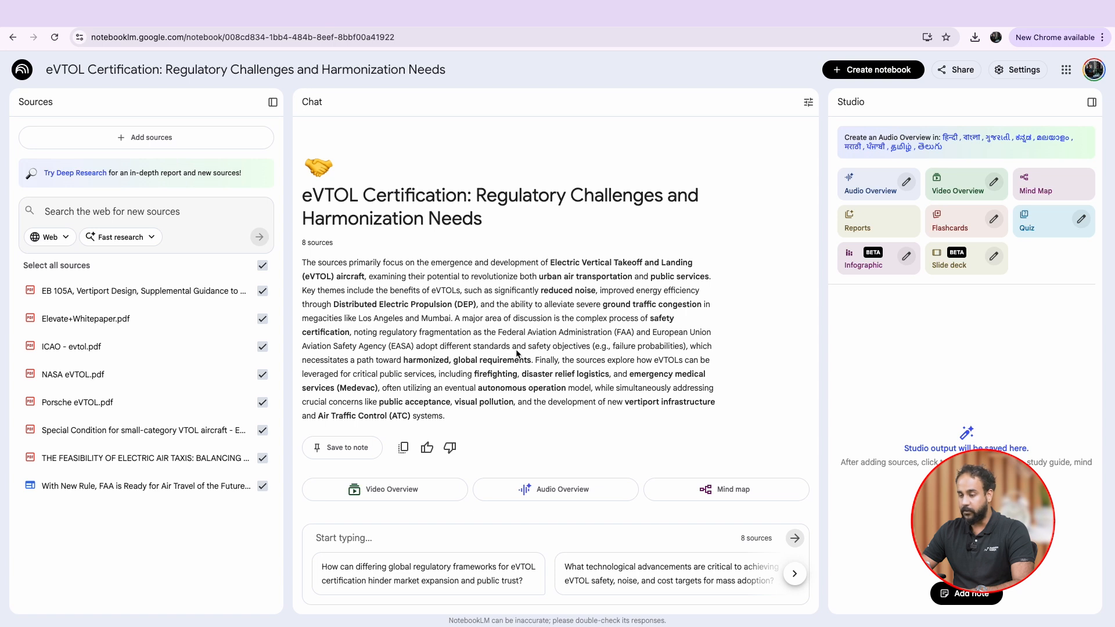
scroll(517, 353, down, 1)
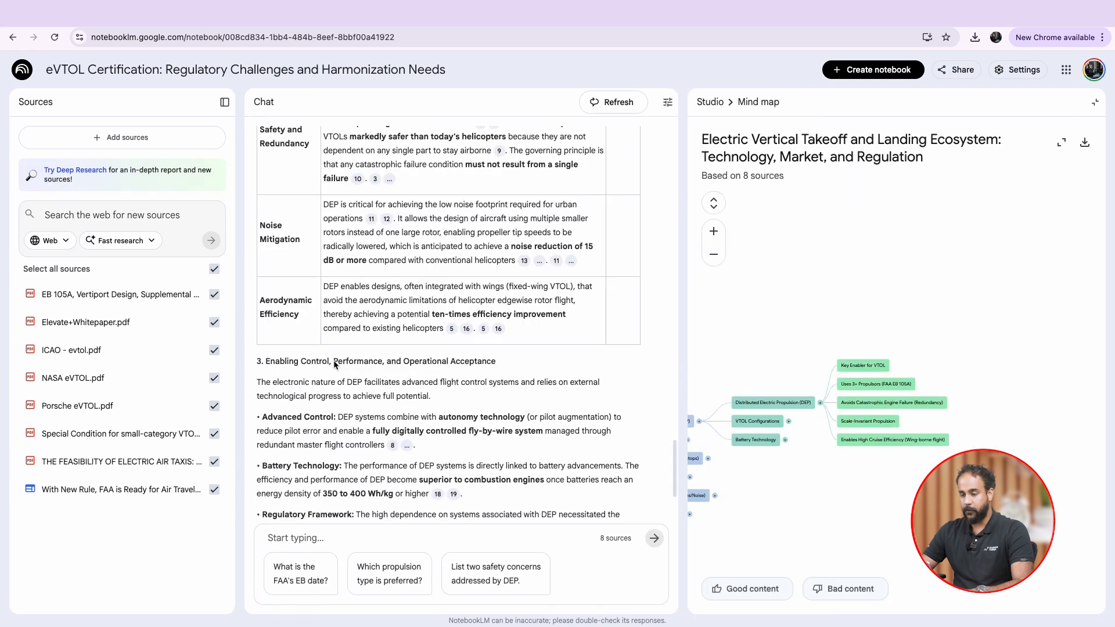
Step: Copy the entire Key Factor table from the chat answer about Distributed Electric Propulsion
scroll(335, 365, down, 2)
scroll(334, 365, down, 3)
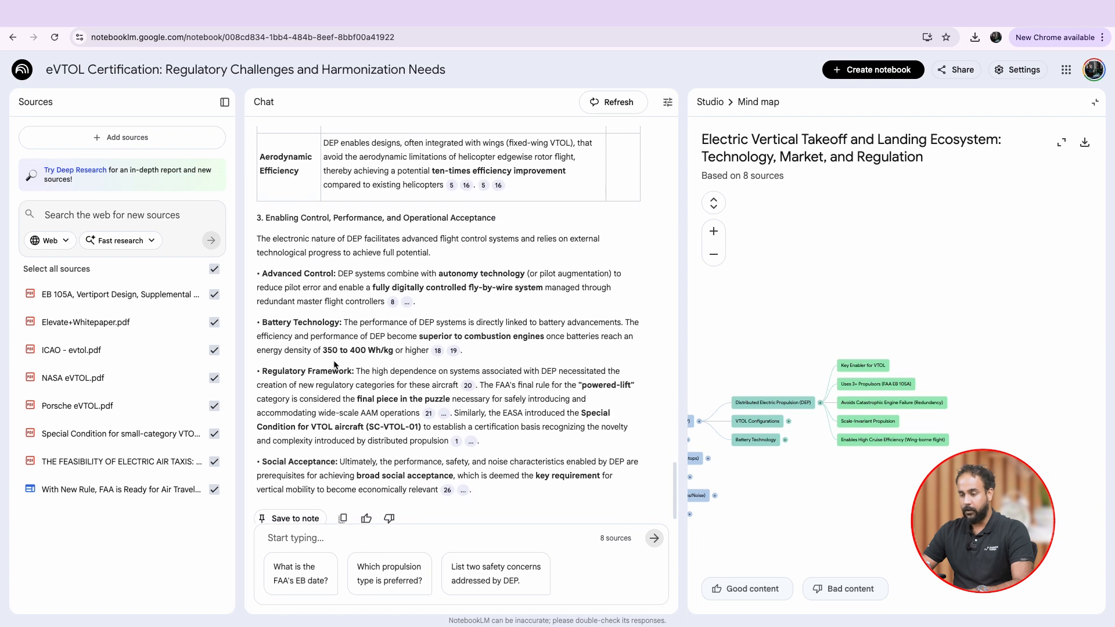
scroll(335, 365, down, 1)
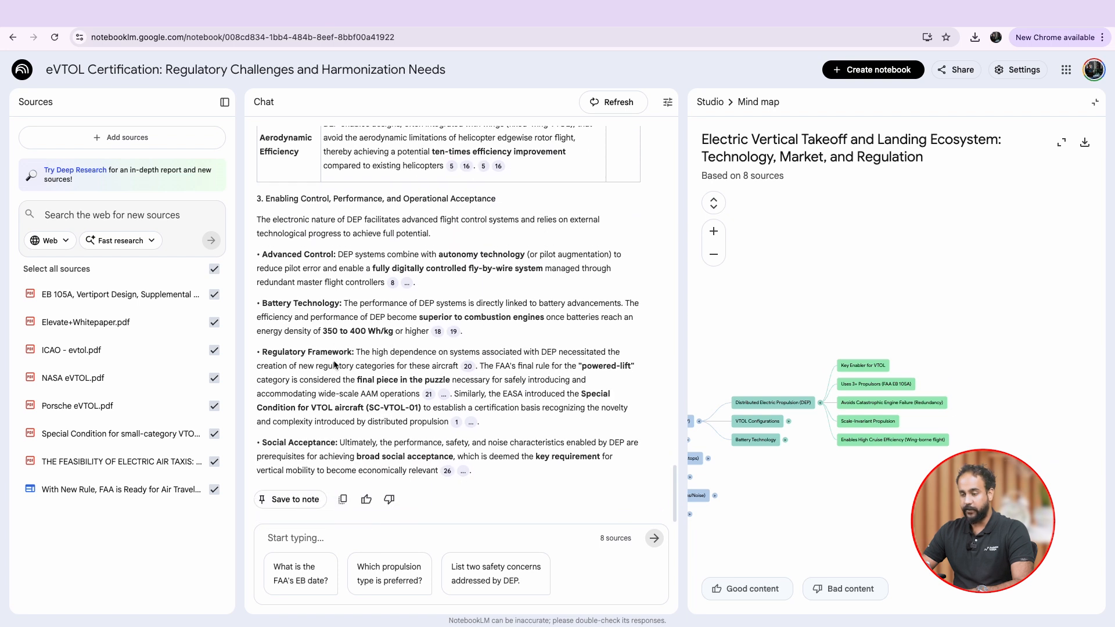
scroll(335, 364, up, 7)
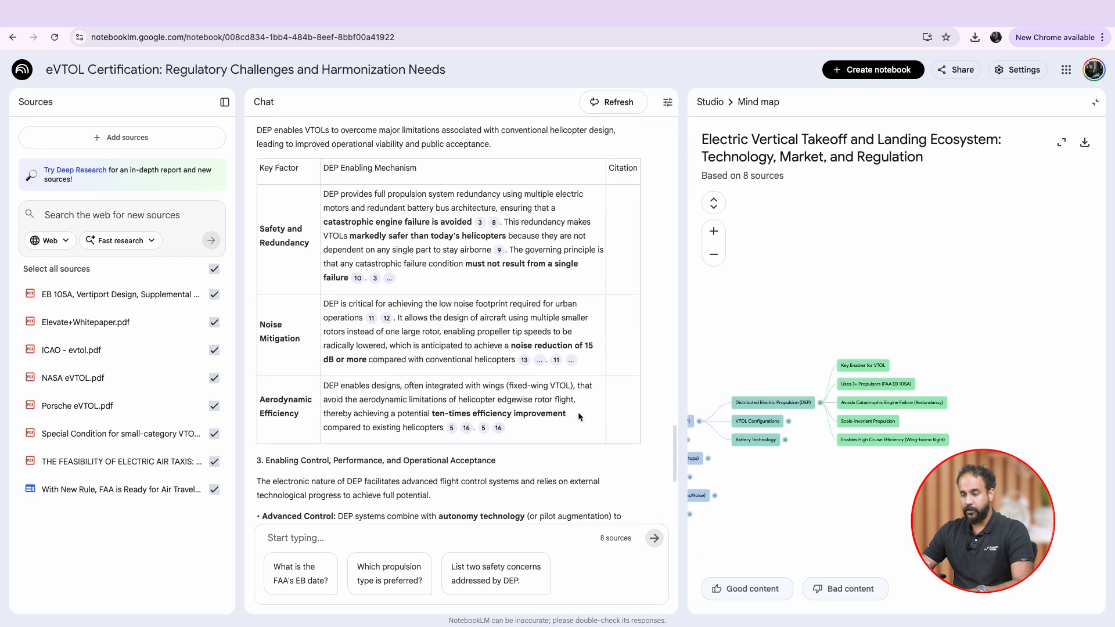
right_click(295, 169)
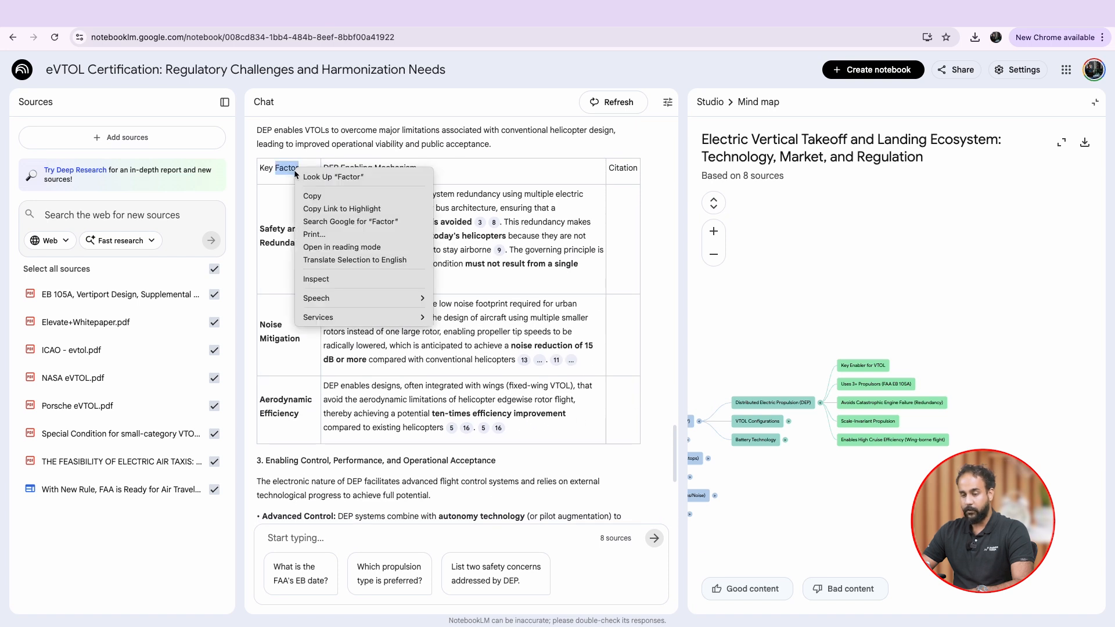
click(439, 181)
drag(636, 432, 249, 172)
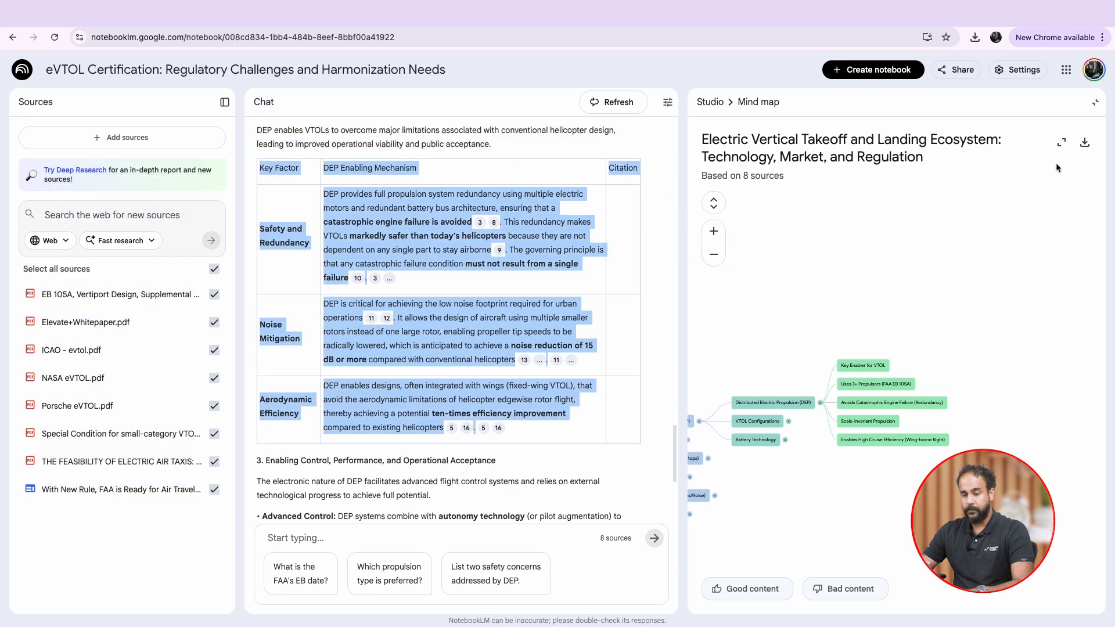
Step: Close the mind map, add a new note and paste the copied Key Factor table into it
click(1095, 102)
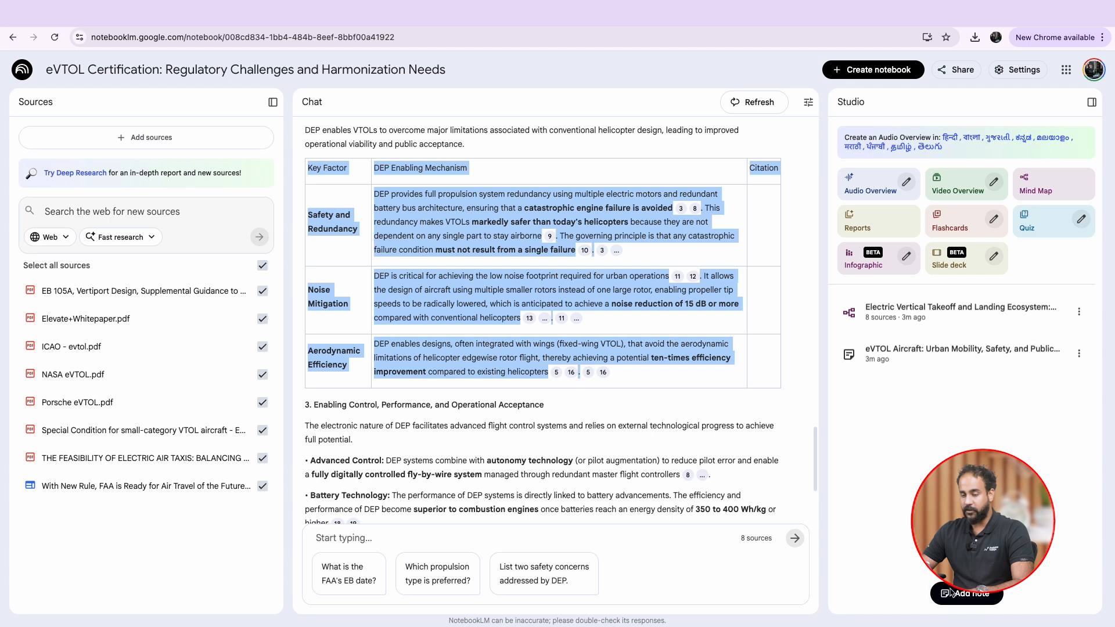
click(950, 592)
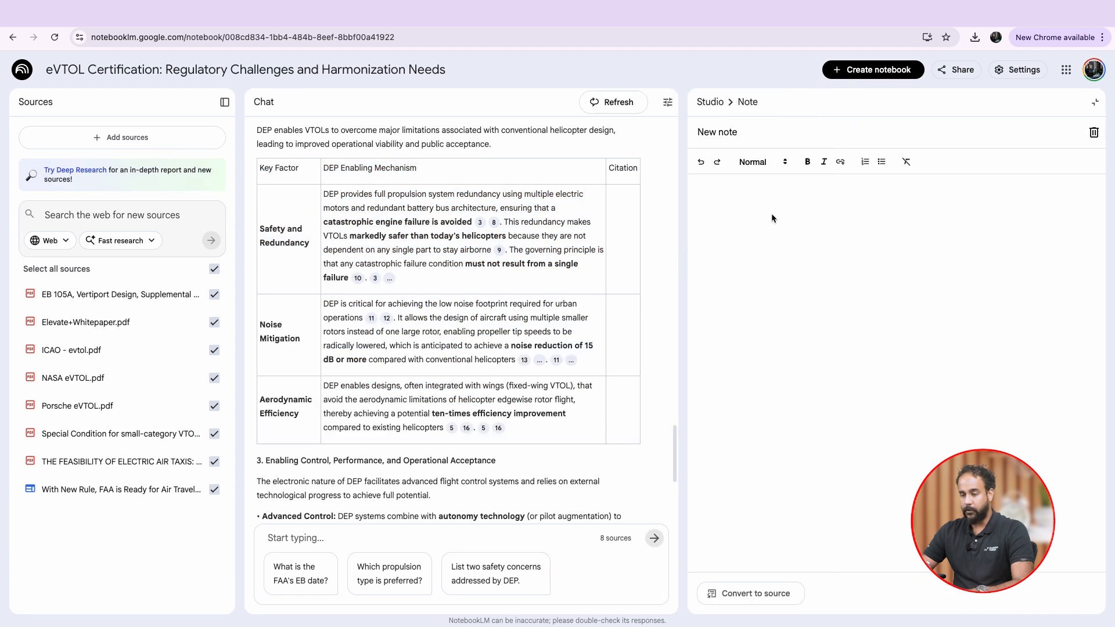
text(Key Factor DEP Enabling Mechanism Citation Safety and Redundancy DEP provides full propulsion system redundancy using multiple electric motors and redundant battery bus architecture, ensuring that a catastrophic engine failure is avoided. This redundancy makes VTOLs markedly safer than today's helicopters because they are not dependent on any single part to stay airborne. The governing principle is that any catastrophic failure condition must not result from a single failure. Noise Mitigation DEP is critical for achieving the low noise footprint required for urban operations. It allows the design of aircraft using multiple smaller rotors instead of one large rotor, enabling propeller tip speeds to be radically lowered, which is anticipated to achieve a noise reduction of 15 dB or more compared with conventional helicopters. Aerodynamic Efficiency DEP enables designs, often integrated with wings (fixed-wing VTOL), that avoid the aerodynamic limitations of helicopter edgewise rotor flight, thereby achieving a potential ten-times efficiency improvement compared to existing helicopters.)
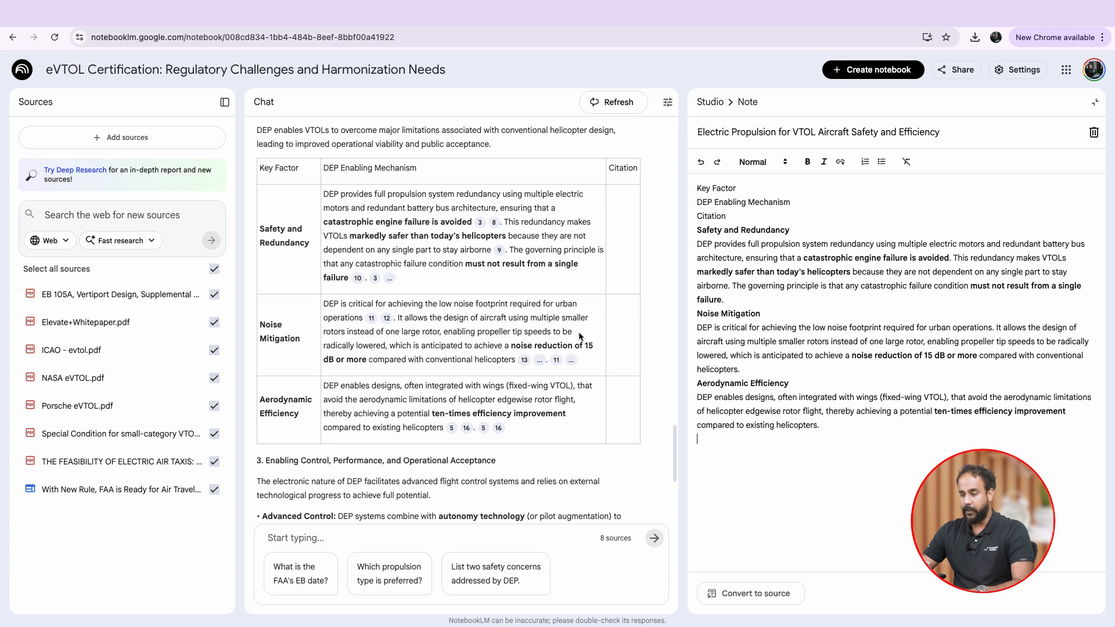
Step: Undo the table paste in the note and look back through the Distributed Electric Propulsion answer
key(ctrl+z)
scroll(540, 242, up, 5)
scroll(540, 242, up, 3)
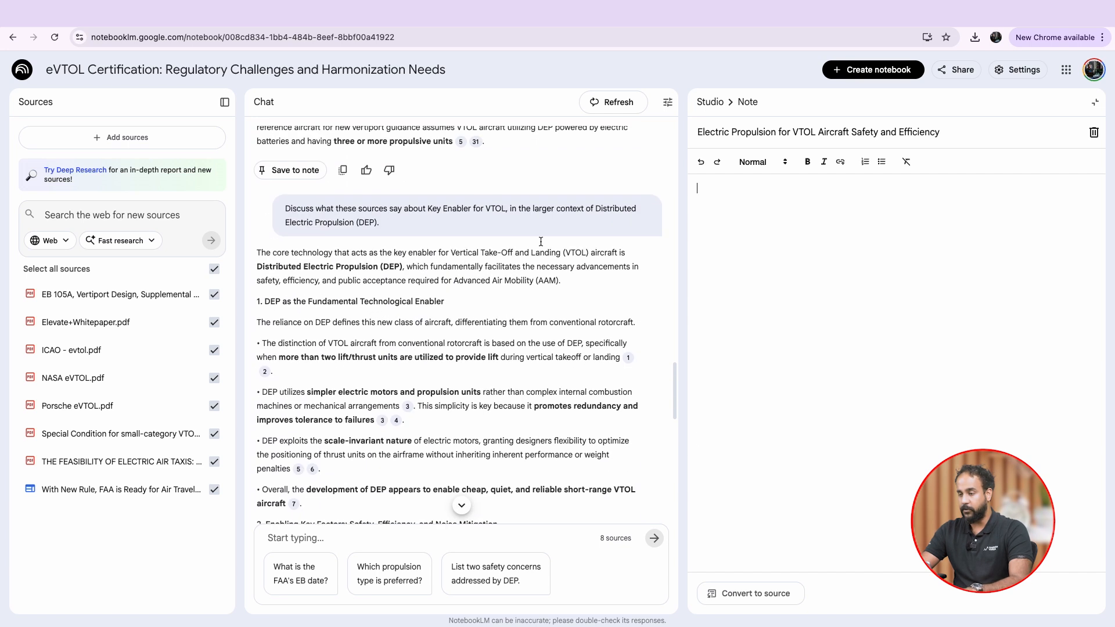
scroll(541, 242, down, 3)
scroll(540, 242, up, 1)
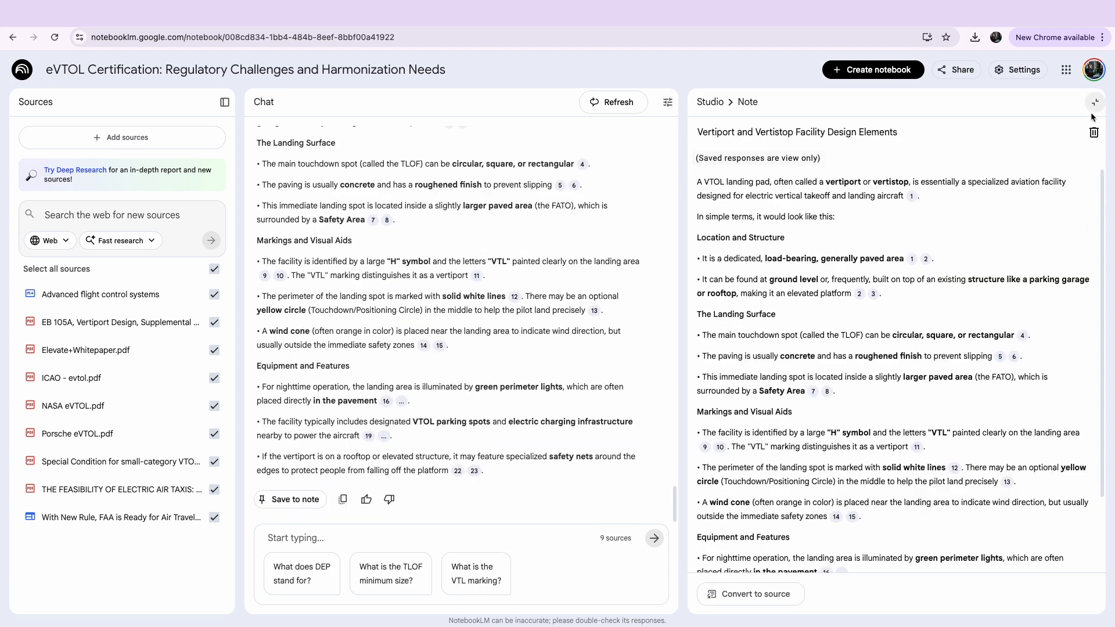
Step: Convert the Vertiport and Vertistop Facility Design Elements note to a source and make it the only selected source
click(1094, 104)
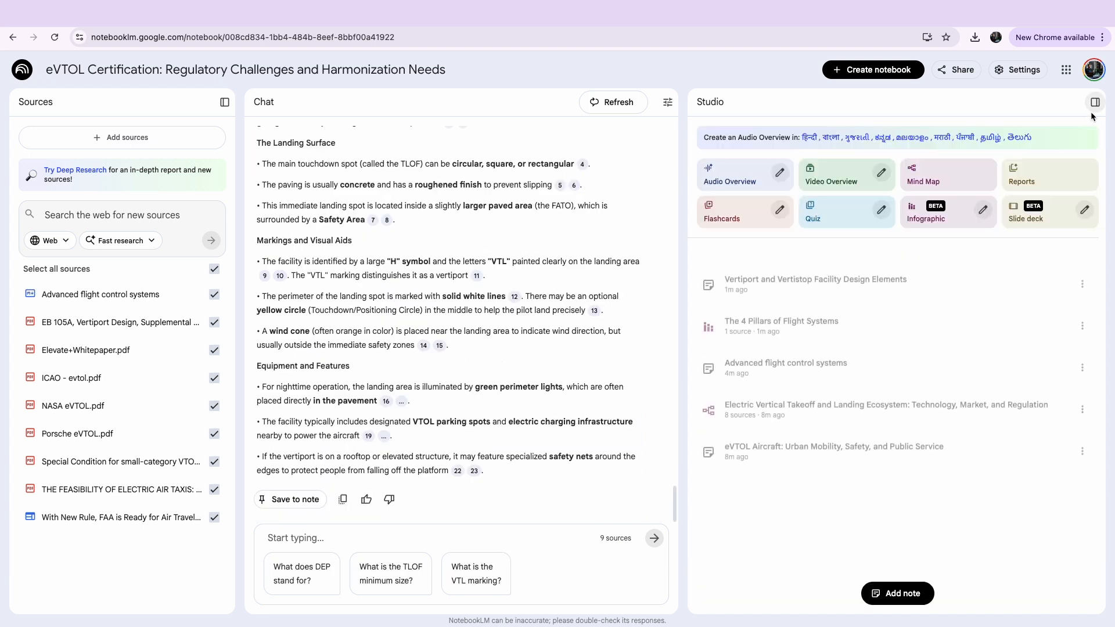
click(1079, 312)
click(1024, 349)
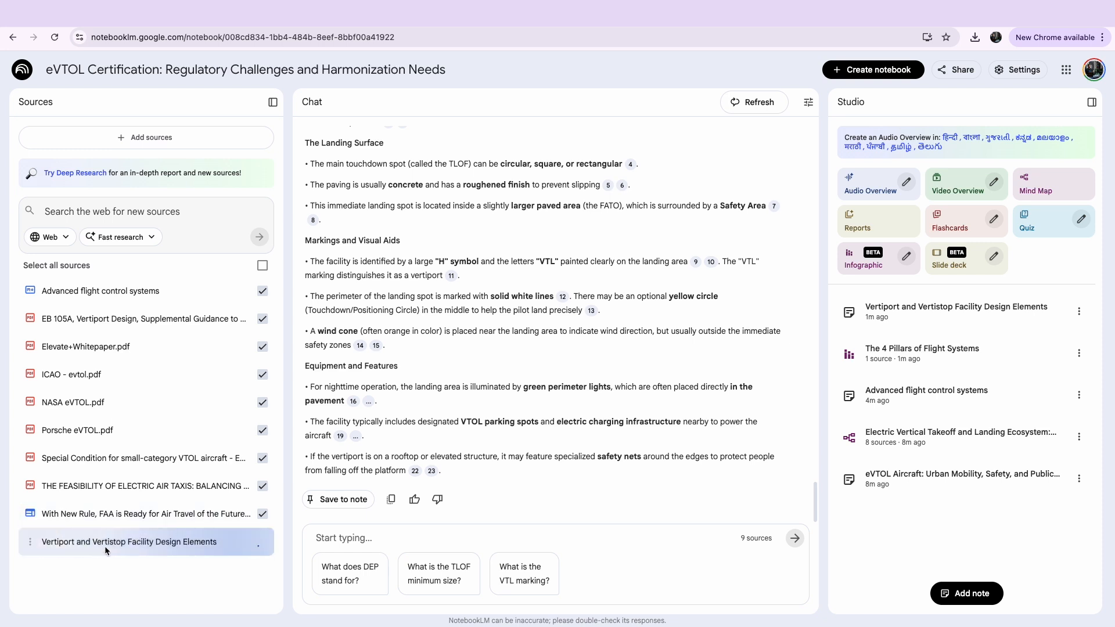
click(262, 267)
click(263, 515)
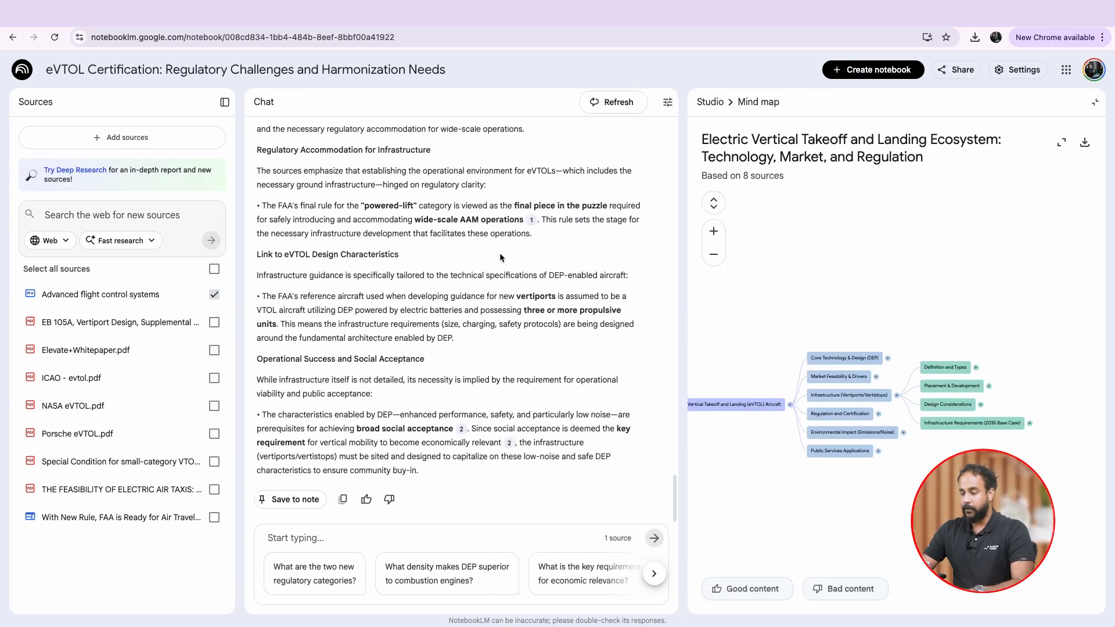
Step: Review the infrastructure answer and ask the chat "tell me in simple words, how a VTOL landing pad would look like"
scroll(500, 257, up, 2)
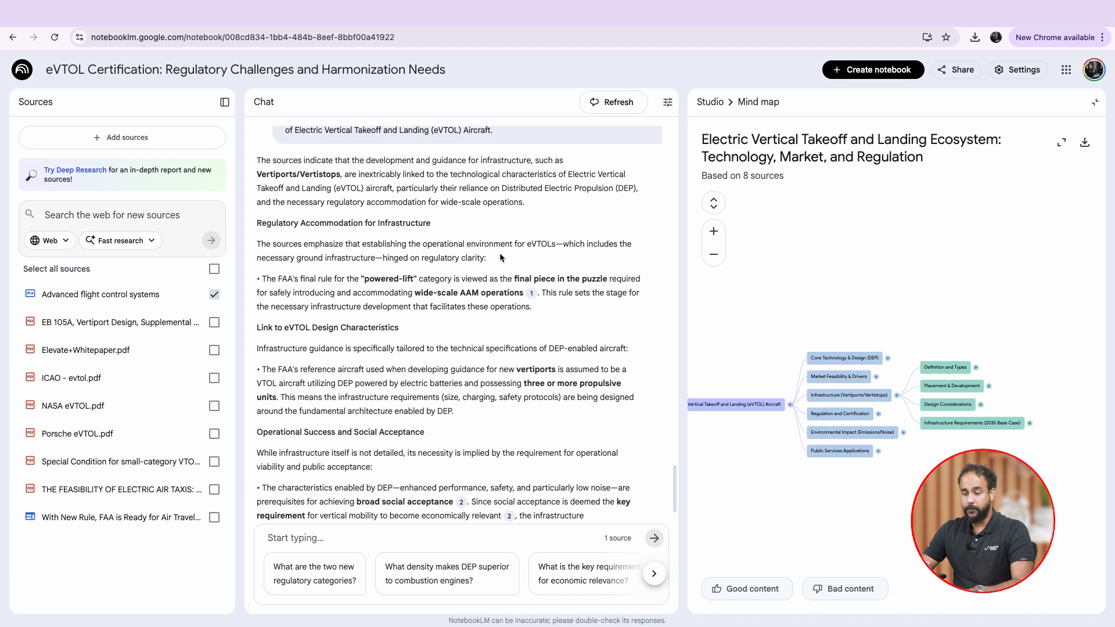
scroll(500, 253, up, 1)
scroll(500, 252, down, 3)
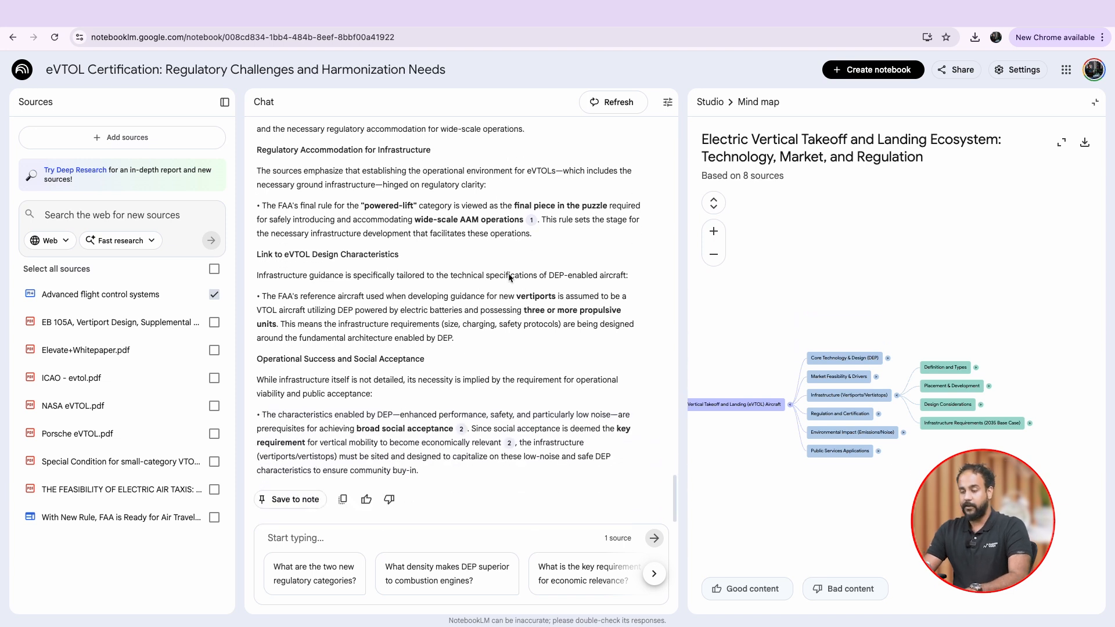
click(339, 535)
text(tell me in simple words, how)
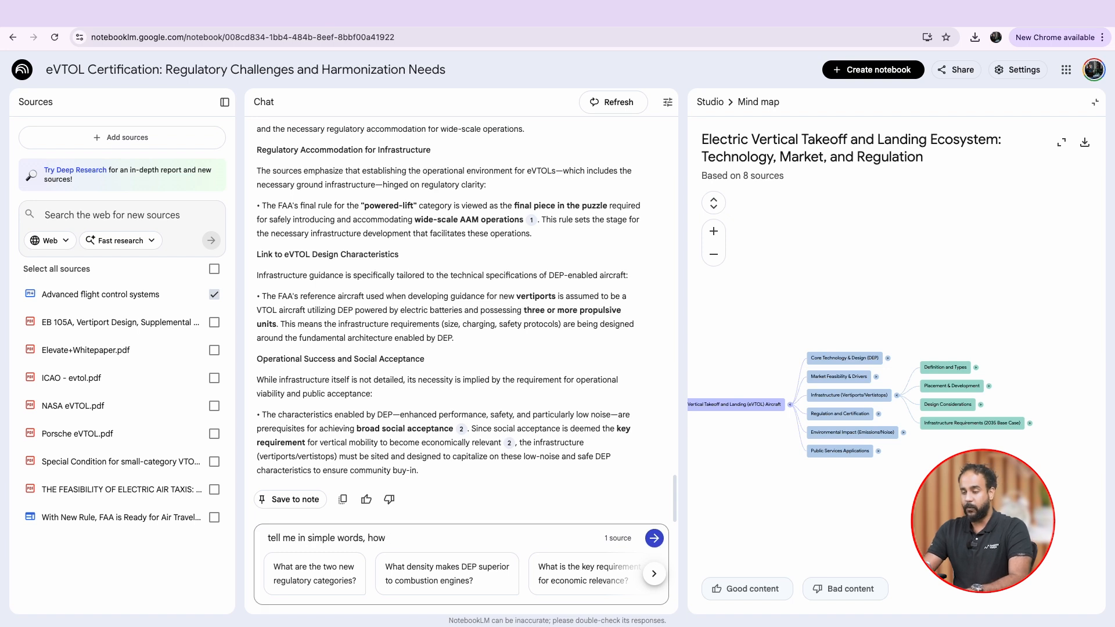
text( a VTOL landing pad would look like)
key(Return)
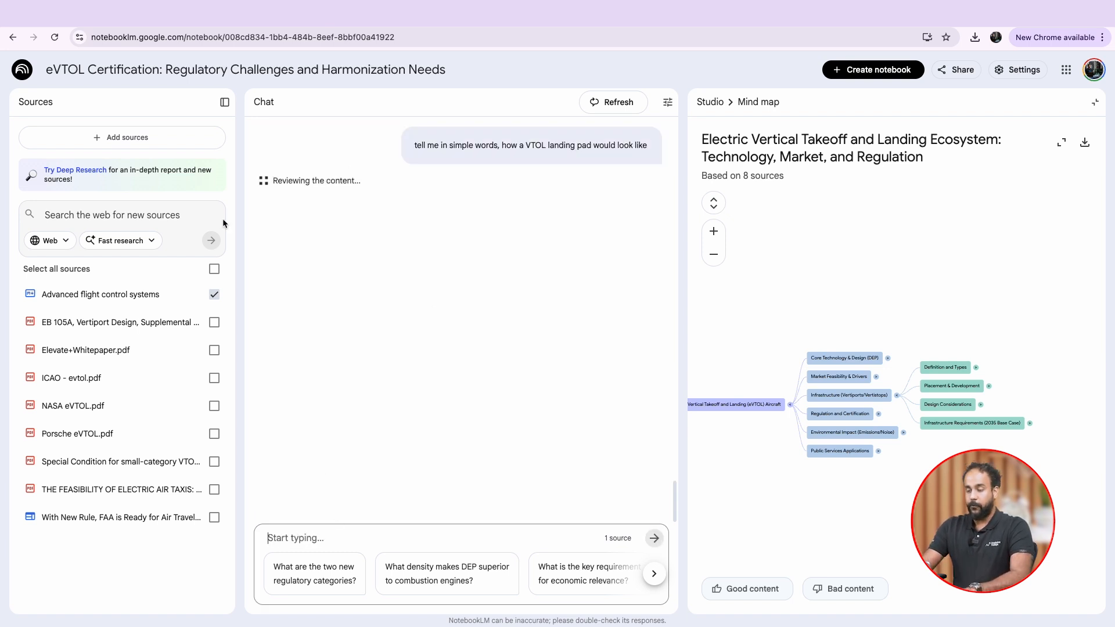
Step: Select all sources and read through the chat answer describing the VTOL landing pad
click(215, 269)
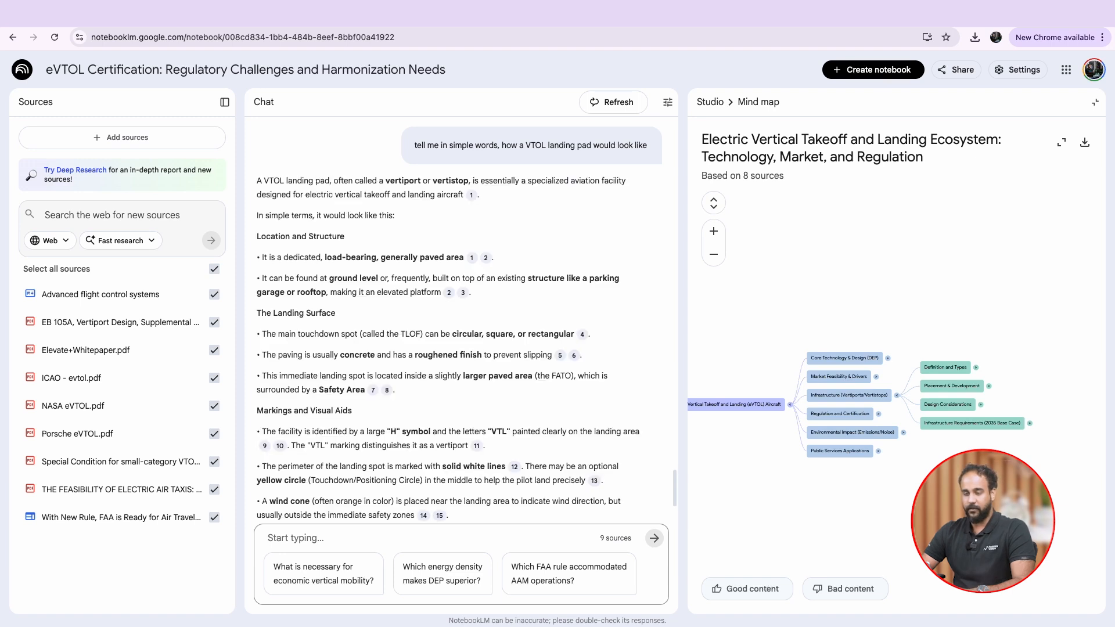
scroll(259, 284, up, 2)
scroll(384, 281, down, 2)
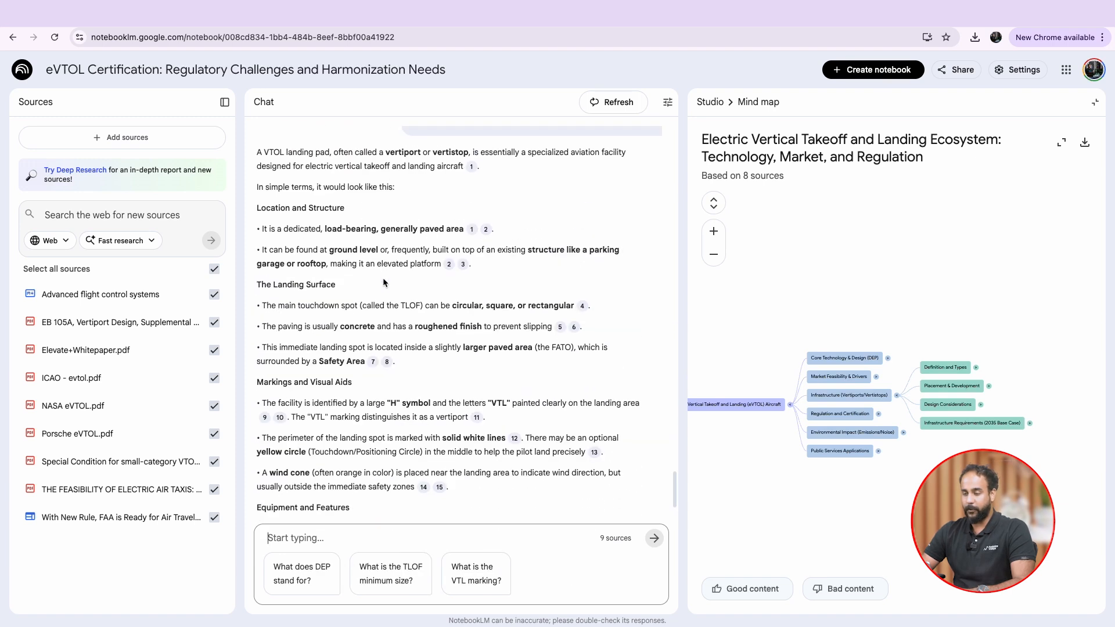
scroll(382, 283, down, 5)
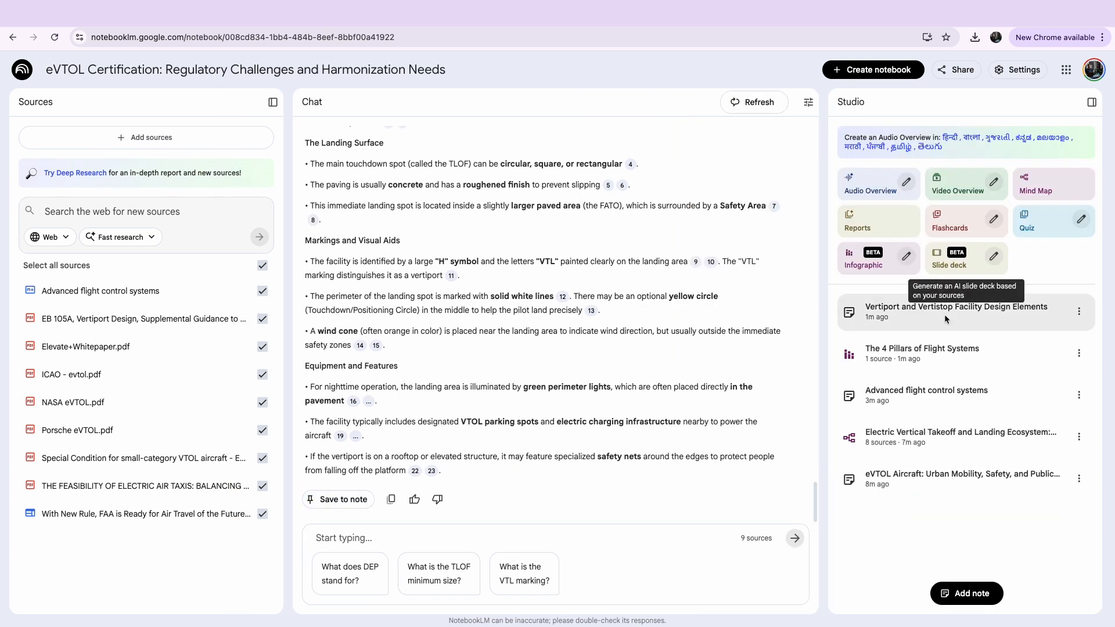
Step: Open the infographic "The 4 Pillars of Flight Systems"
click(956, 357)
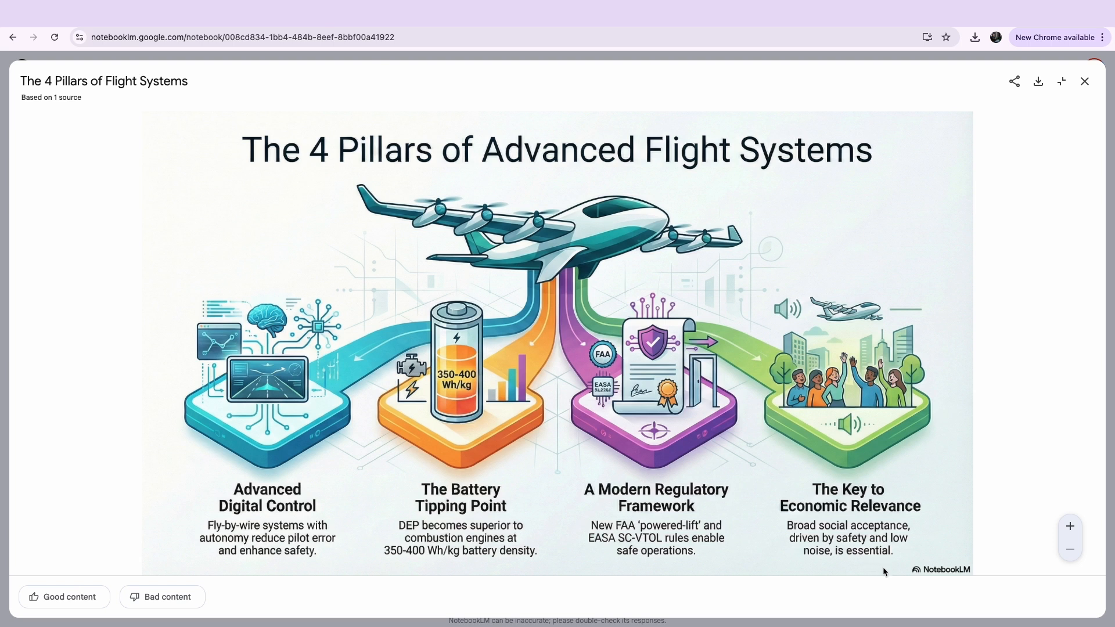
Step: Close the infographic, select all sources, and ask the chat "give me all the risk factors associated with VTOLs"
click(1085, 81)
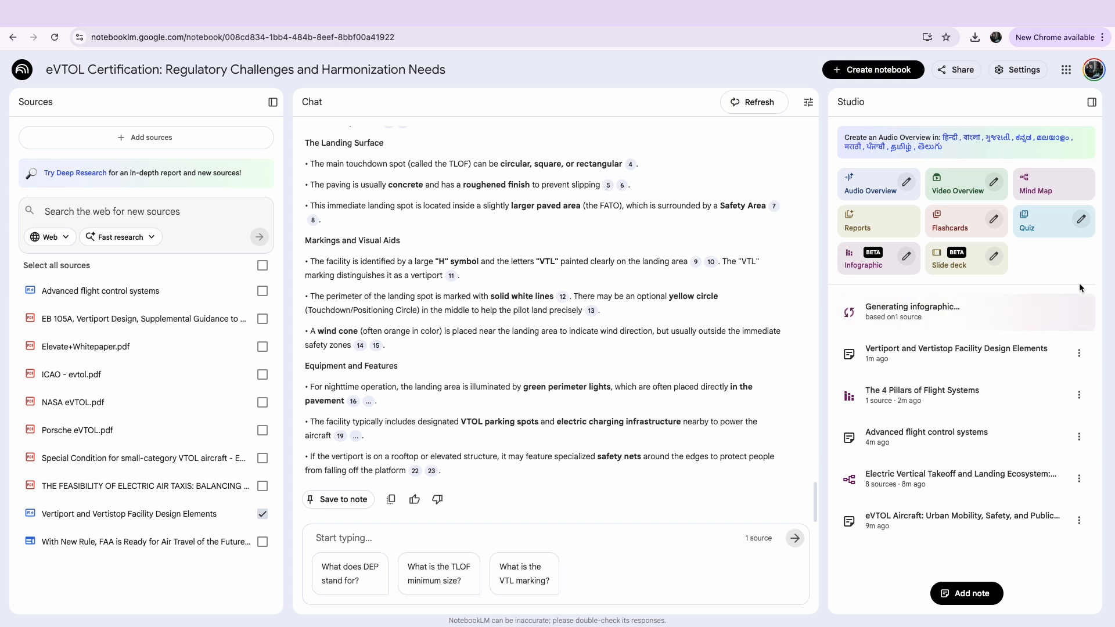
click(263, 266)
click(433, 541)
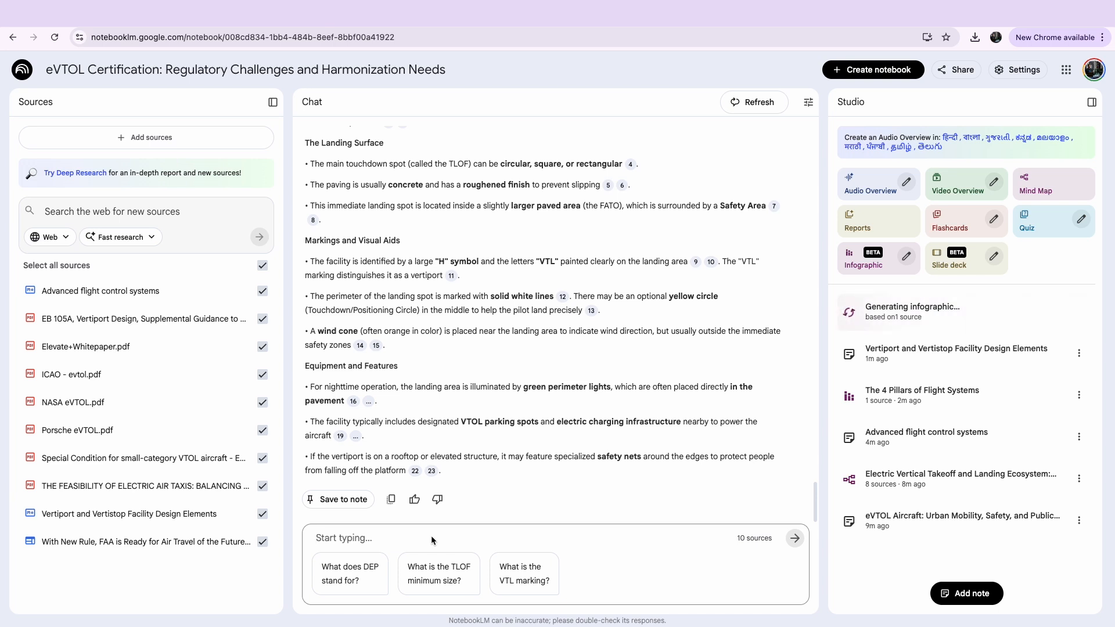
text(give me a)
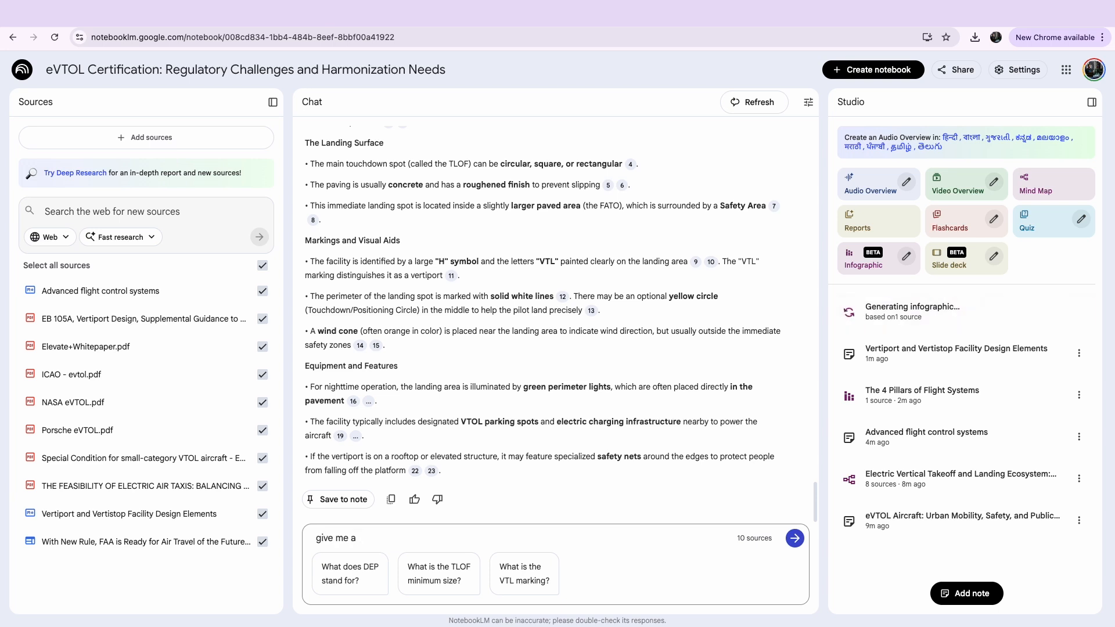
text(ll the risk factors associated with V)
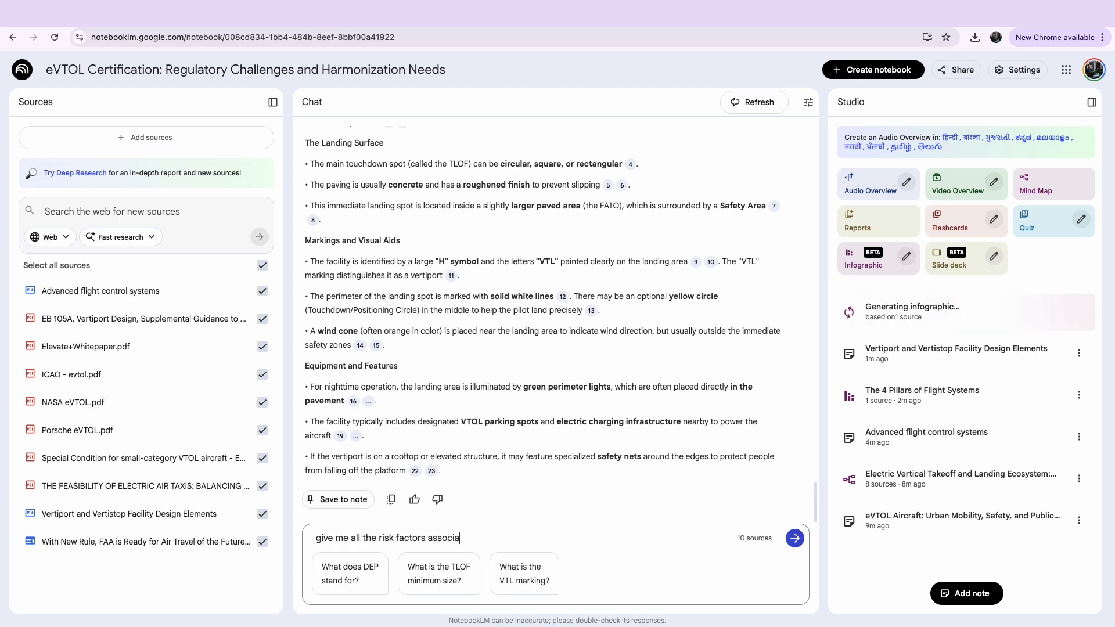
text(TOL and ai)
key(BackSpace)
key(BackSpace)
key(BackSpace)
key(BackSpace)
key(BackSpace)
key(BackSpace)
key(BackSpace)
text(s)
key(Return)
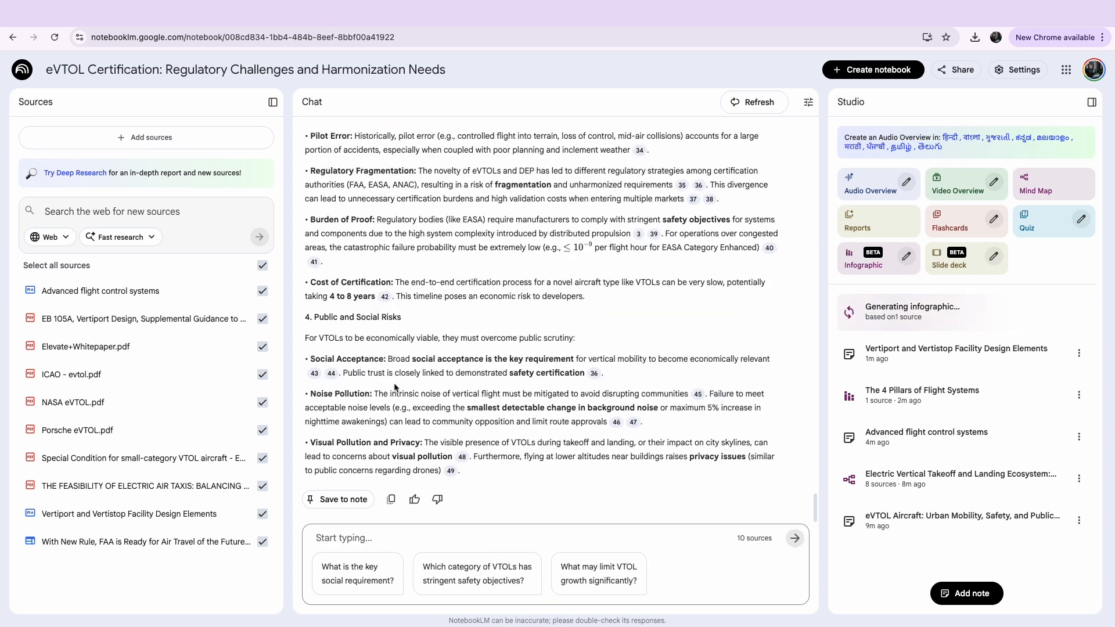
Step: Convert the risk-factors answer into a source by saving it as a note, and generate an Audio Overview from that source only
click(337, 500)
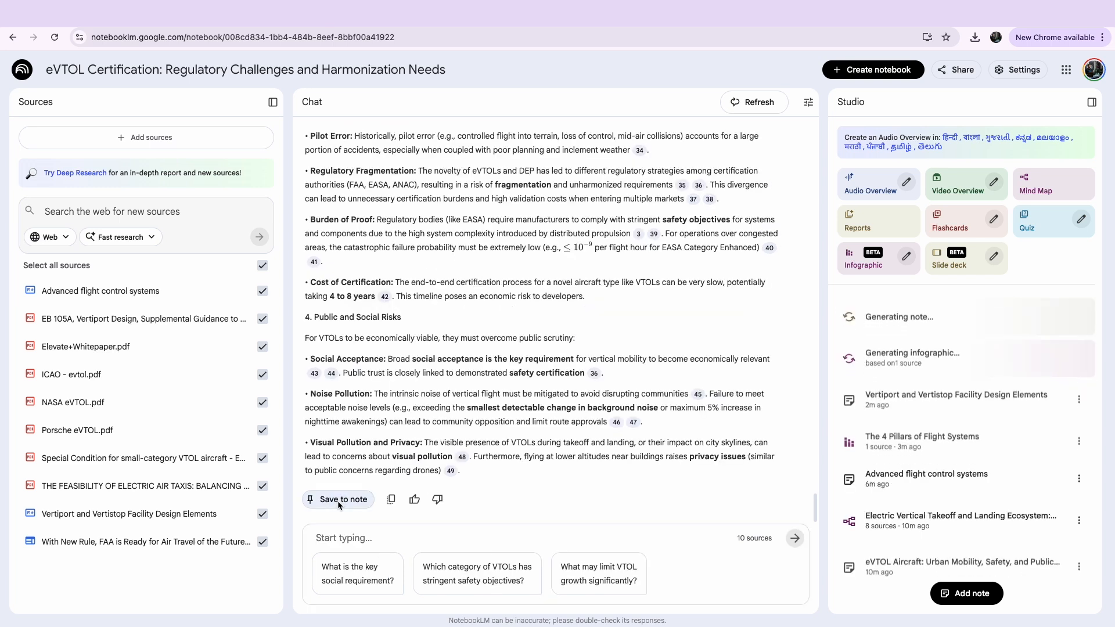
click(1077, 308)
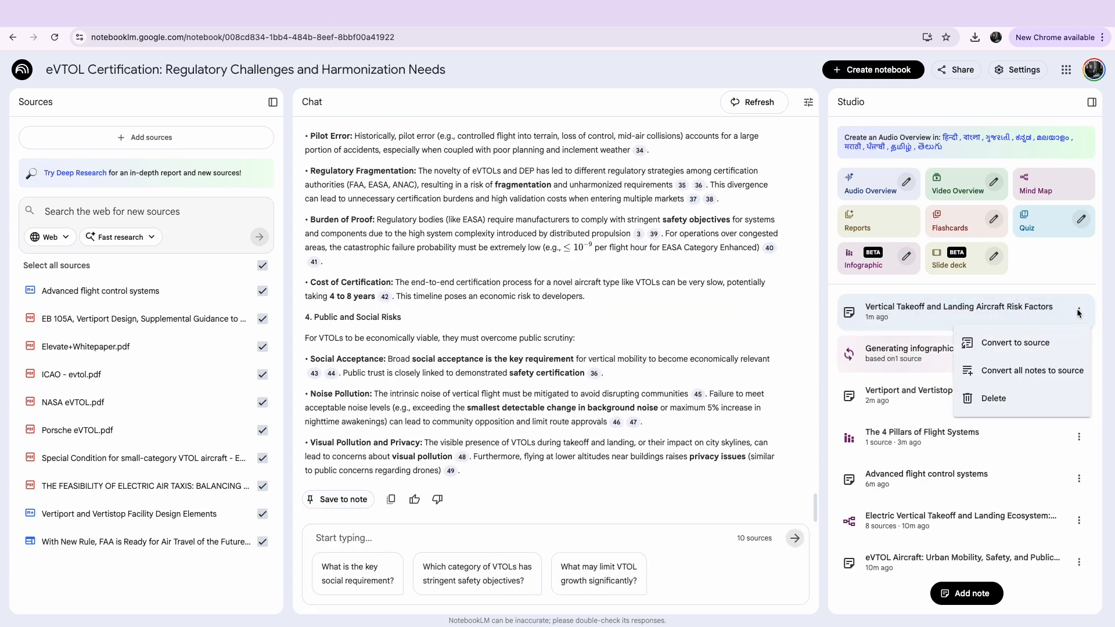
click(1038, 345)
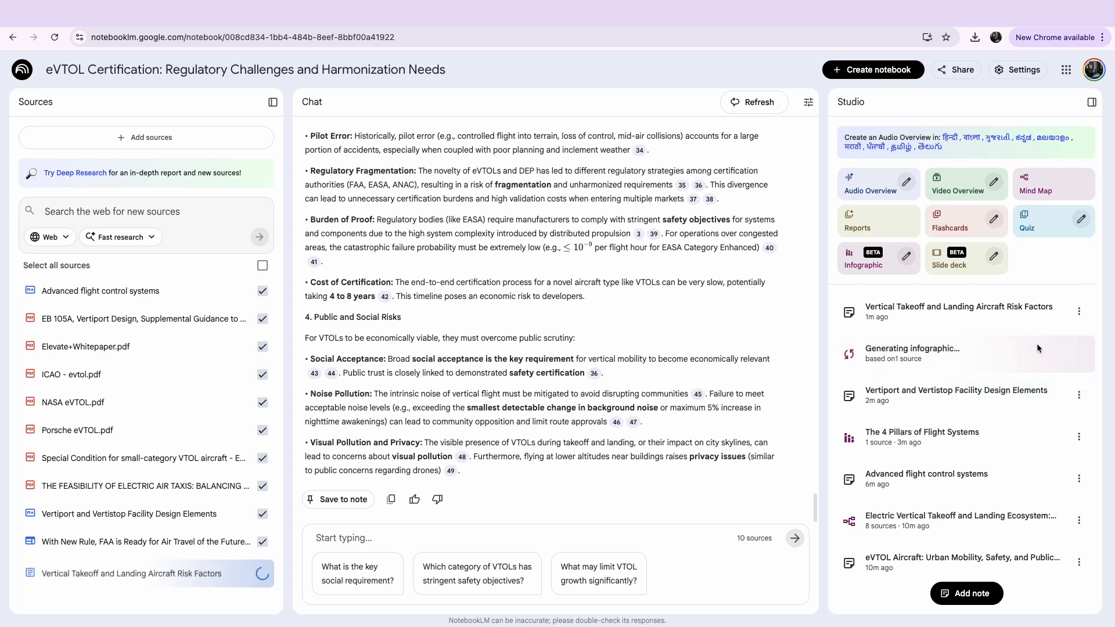
click(867, 188)
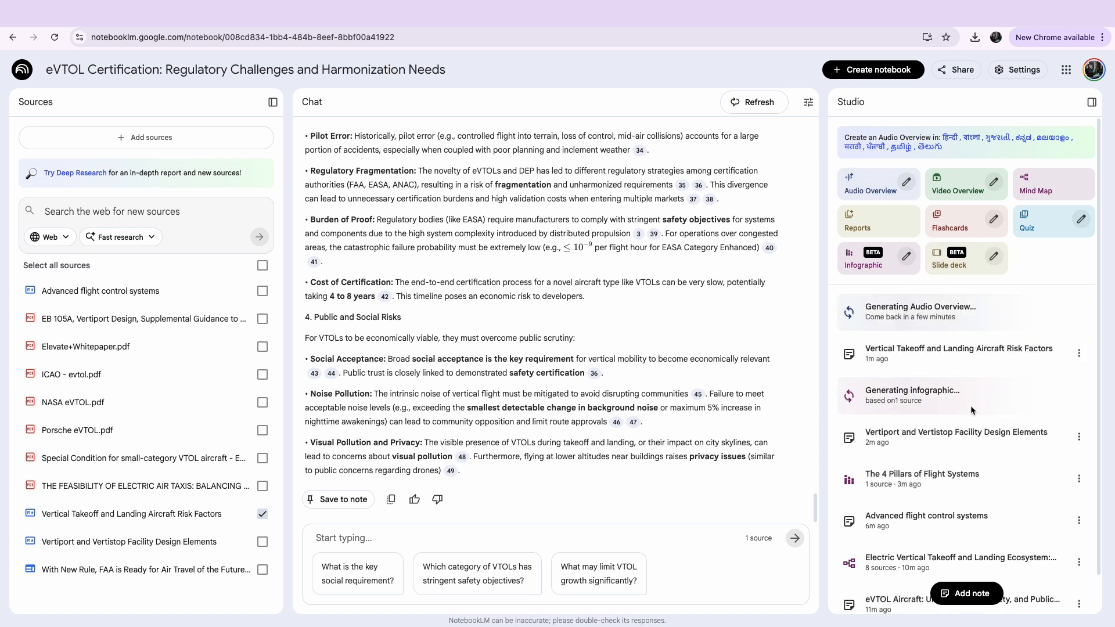
Step: Open the infographic on vertiport structure and essential components, download it as an image, and close it
click(889, 320)
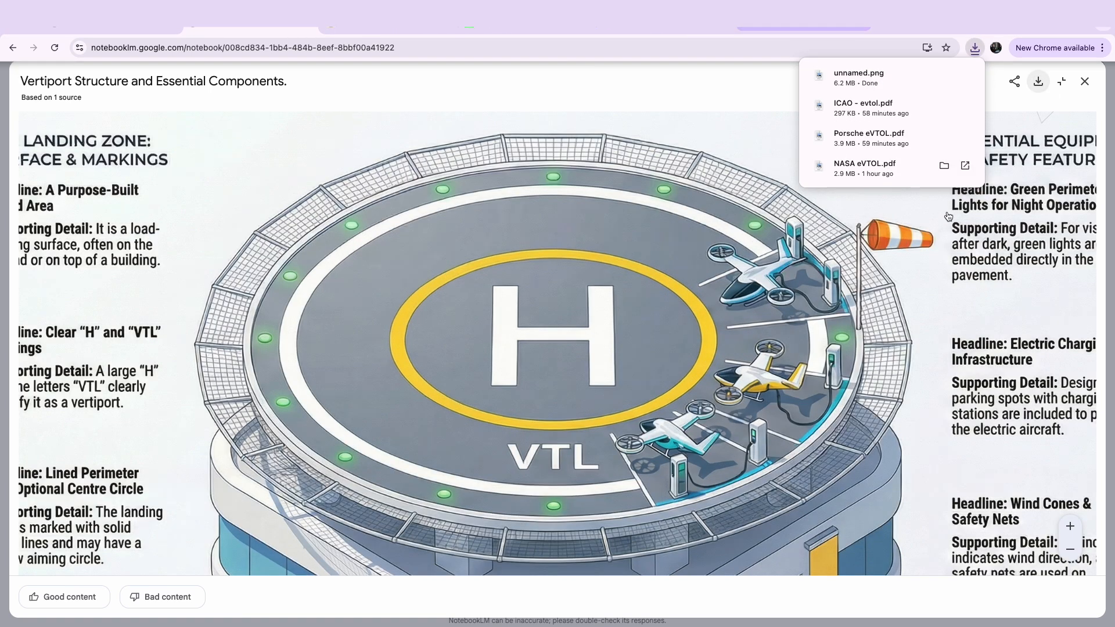
click(1086, 82)
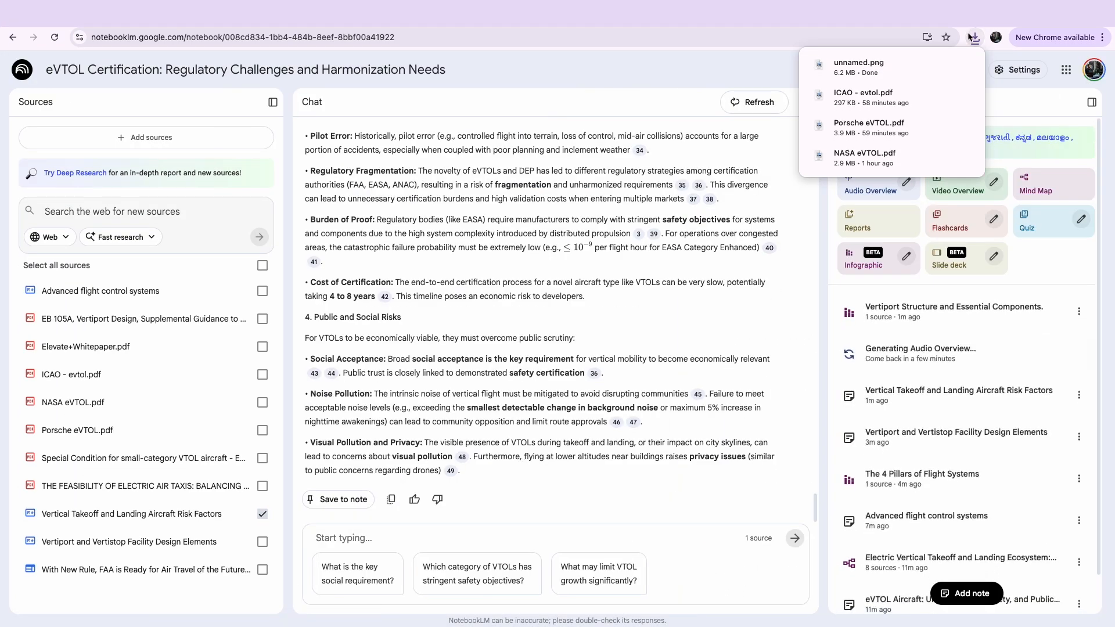
click(808, 208)
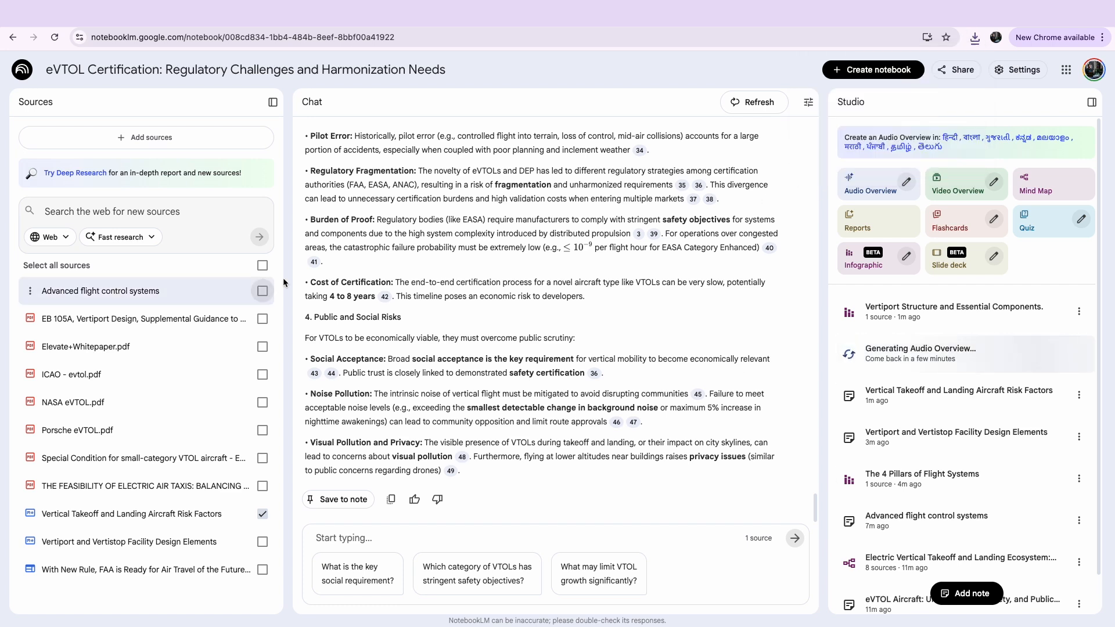
Step: Limit the source selection to Advanced flight control systems, Vertical Takeoff and Landing Aircraft Risk Factors, and Vertiport and Vertistop Facility Design Elements
click(262, 266)
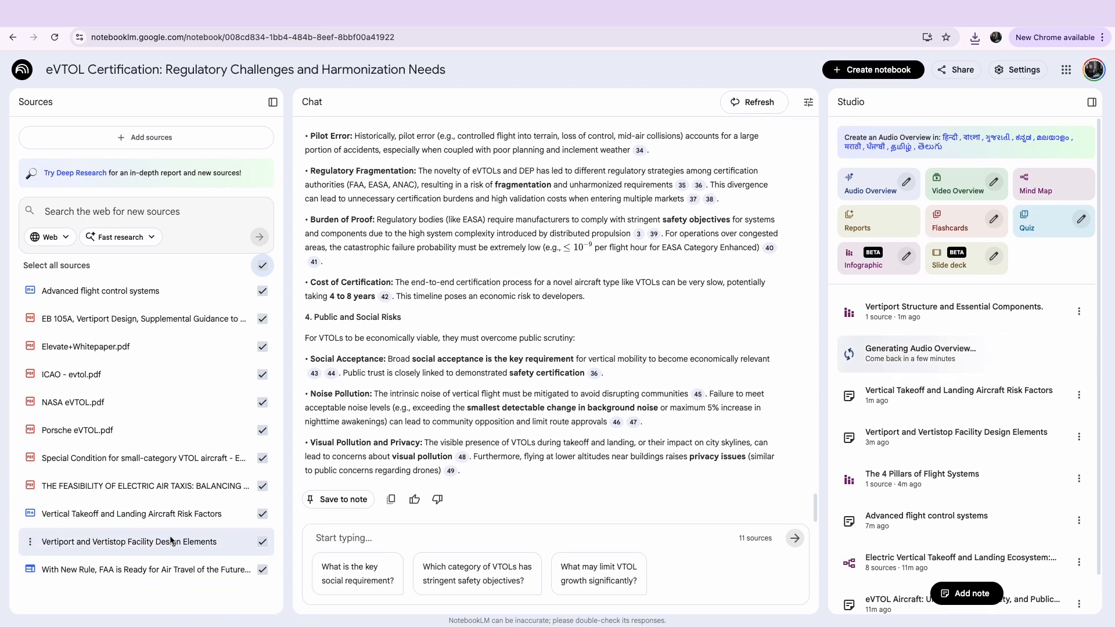
click(146, 292)
click(414, 104)
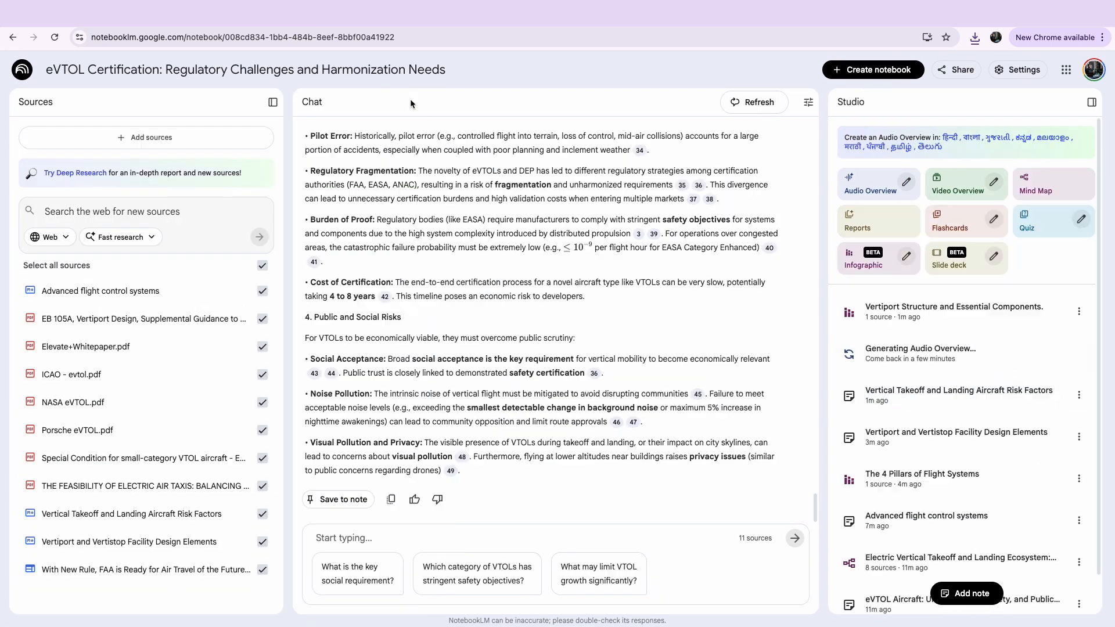
click(262, 266)
click(263, 291)
click(263, 514)
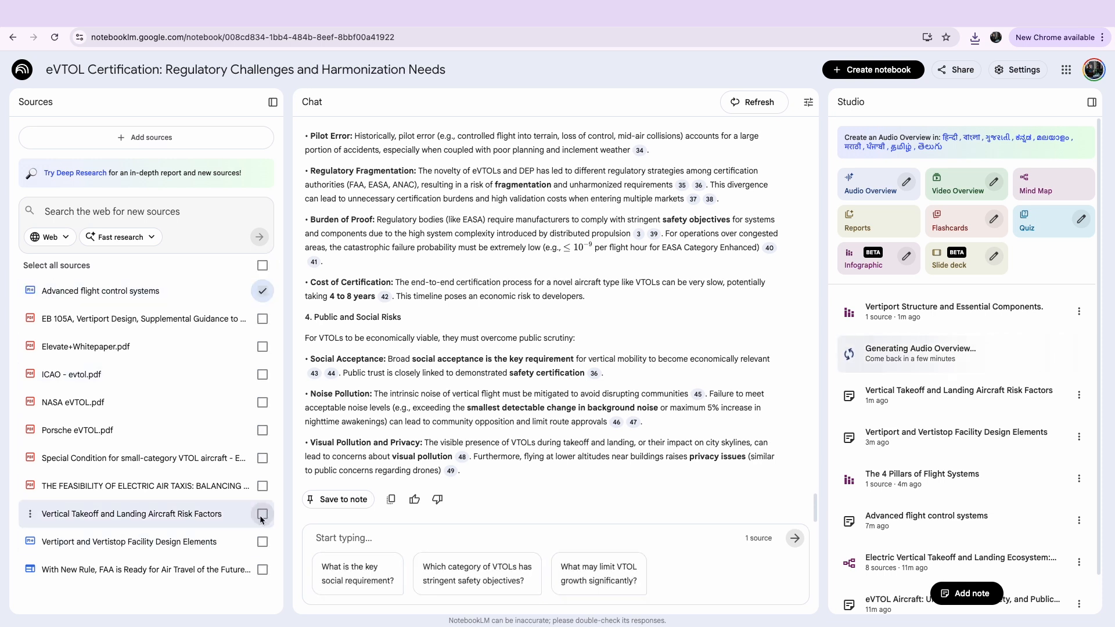
click(266, 546)
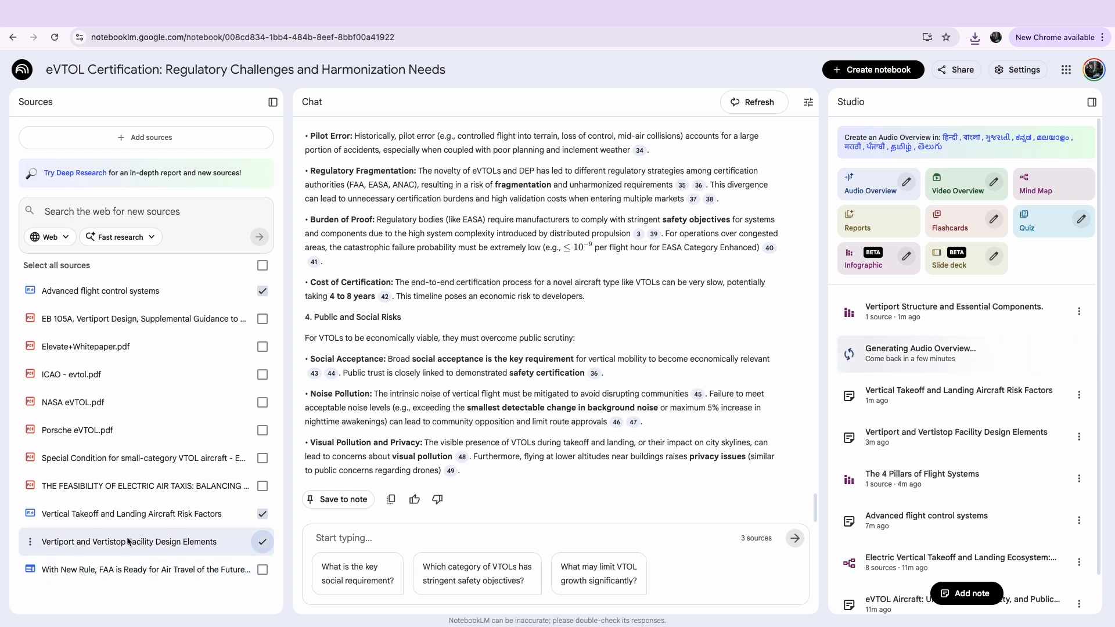
Step: Ask the chat "generate a timeline for the rollout of VTOLs across the globe. Mention the specific cities in which they will roll out along with the timeline"
click(453, 541)
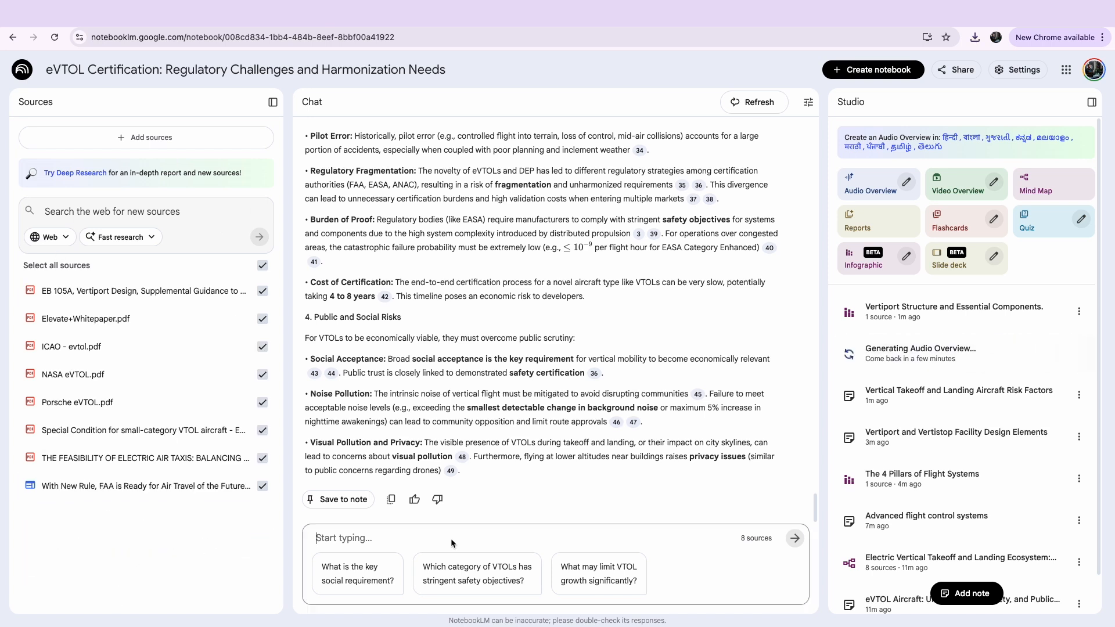
text(gen)
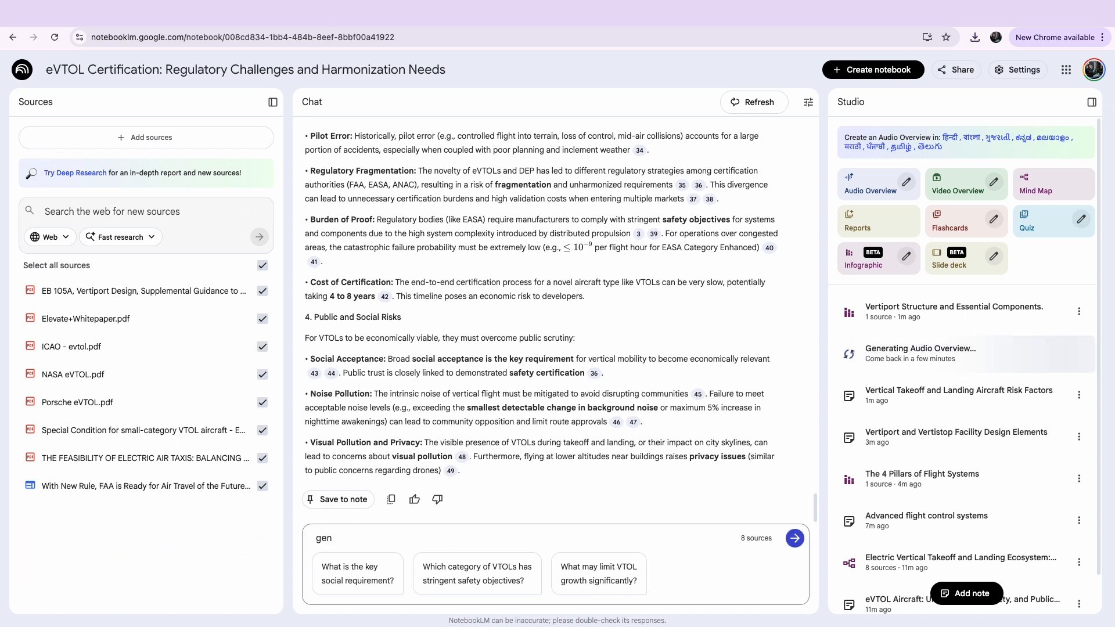
text(erate a timeline for)
text( the rollout of VTOLs a)
text(cross the globe.)
text( Mention specifica)
text(the specific)
key(End)
key(BackSpace)
text(cities in which )
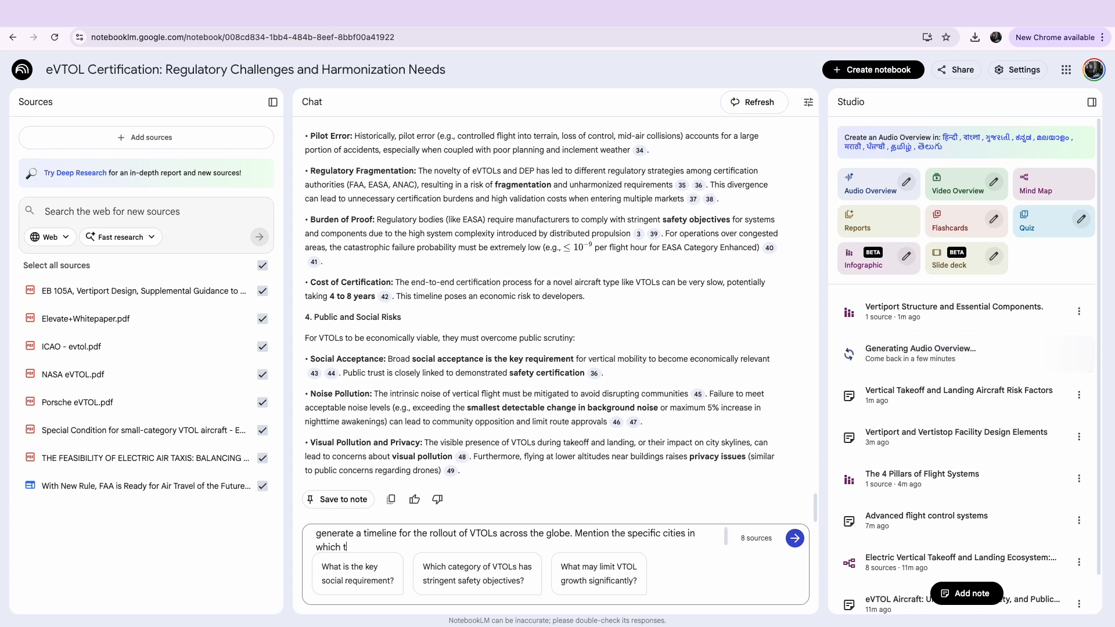
text(they will beroll out)
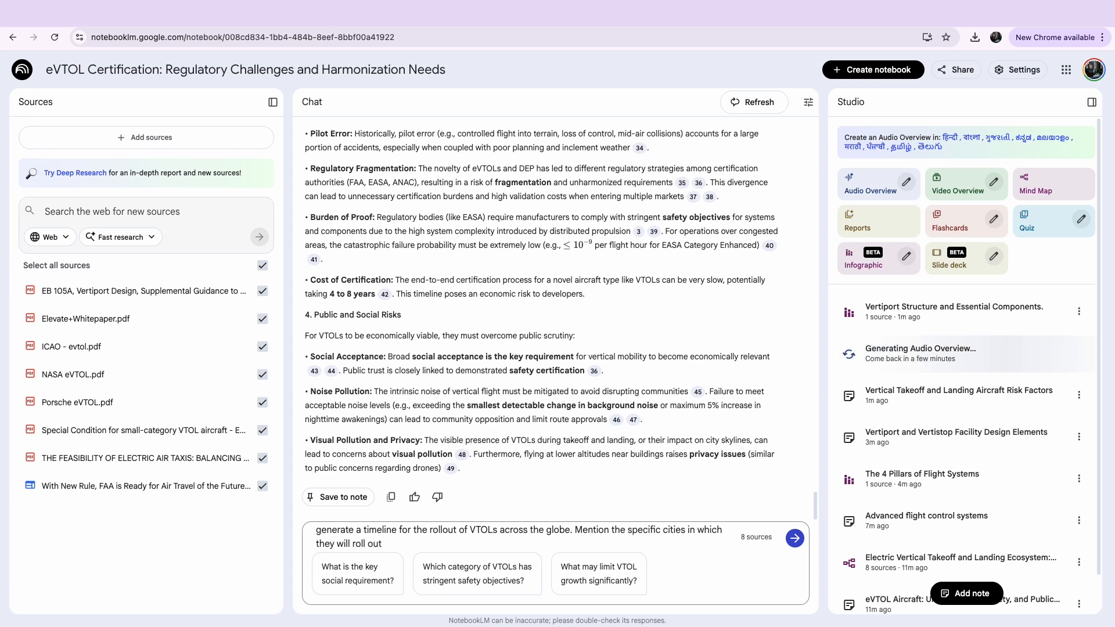
text( along with the timeline)
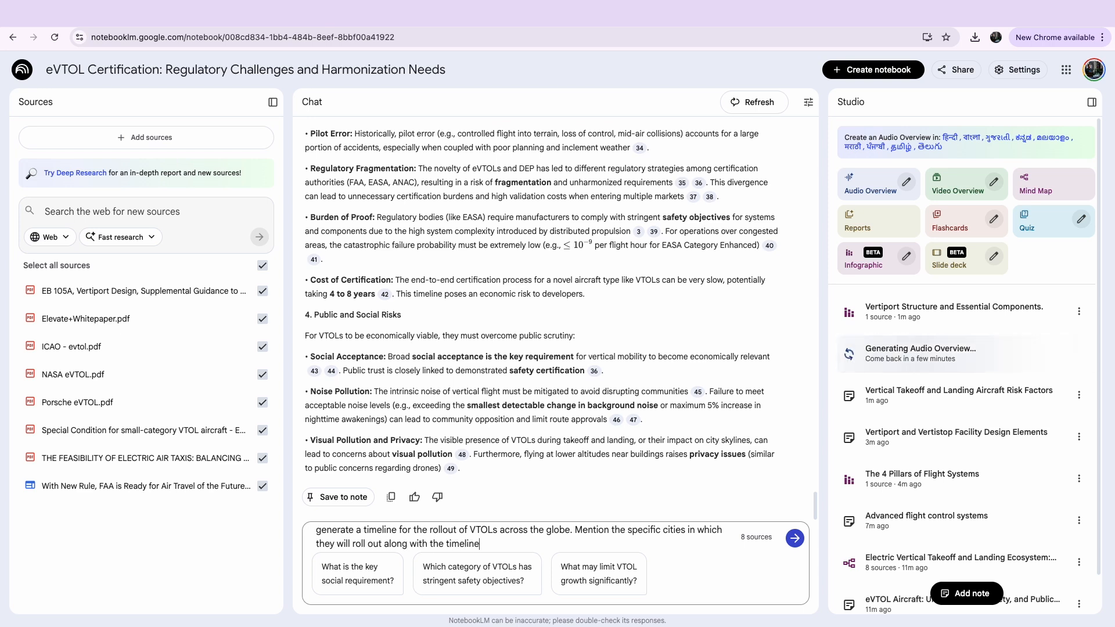
key(Return)
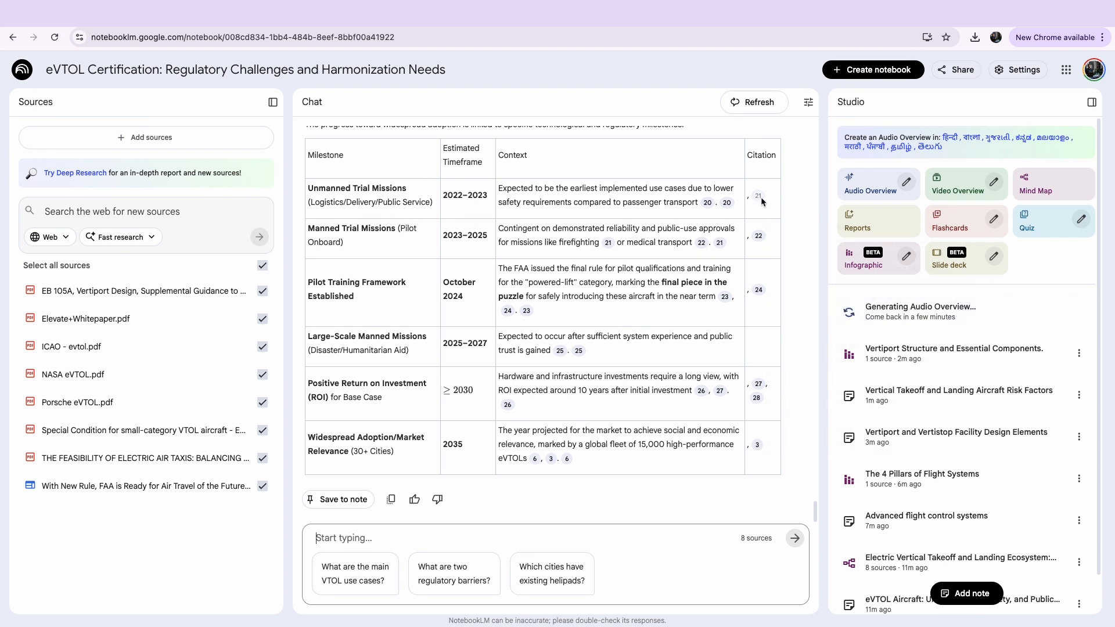
Step: Examine the rollout answer's phase, city and milestone tables, and check the source passages behind the milestone citations
mouse_move(724, 205)
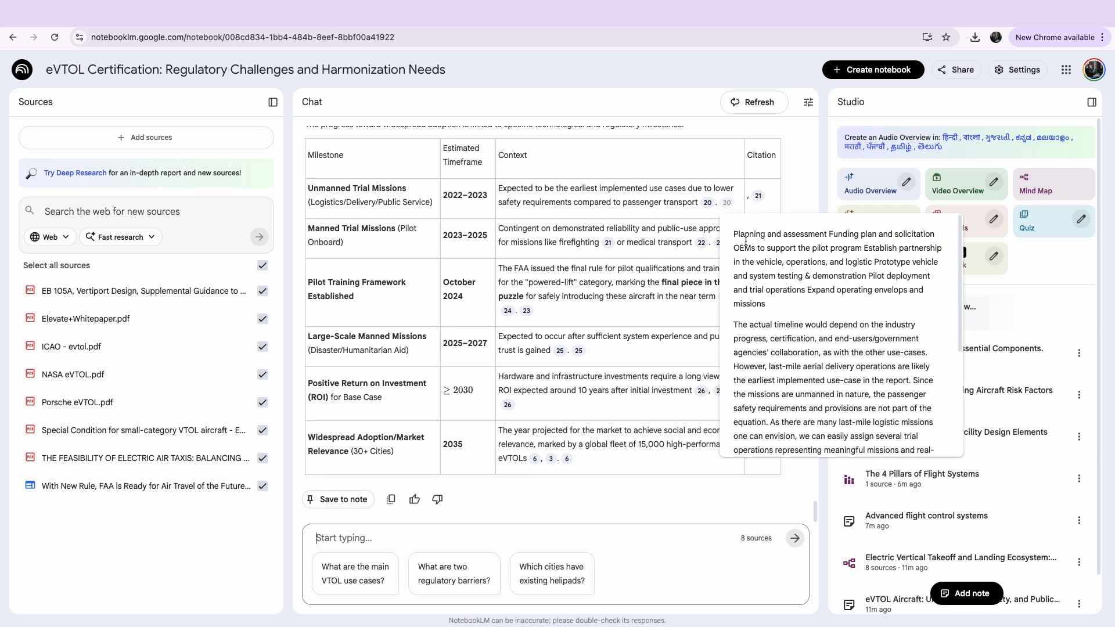
scroll(751, 256, down, 3)
mouse_move(759, 199)
scroll(779, 264, down, 3)
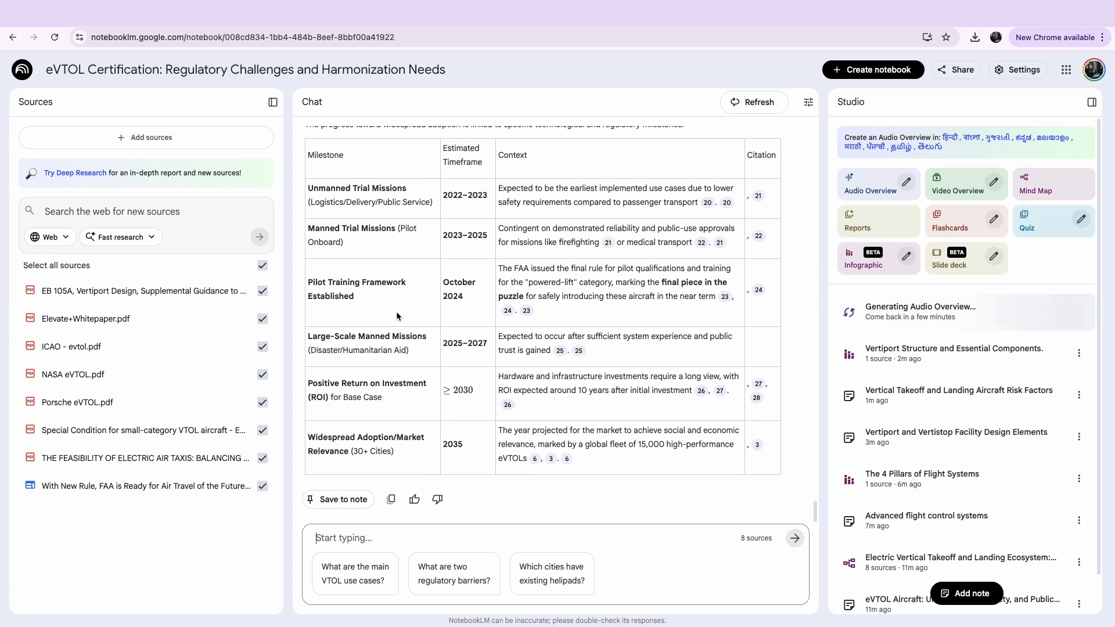
scroll(490, 331, up, 3)
scroll(489, 334, up, 10)
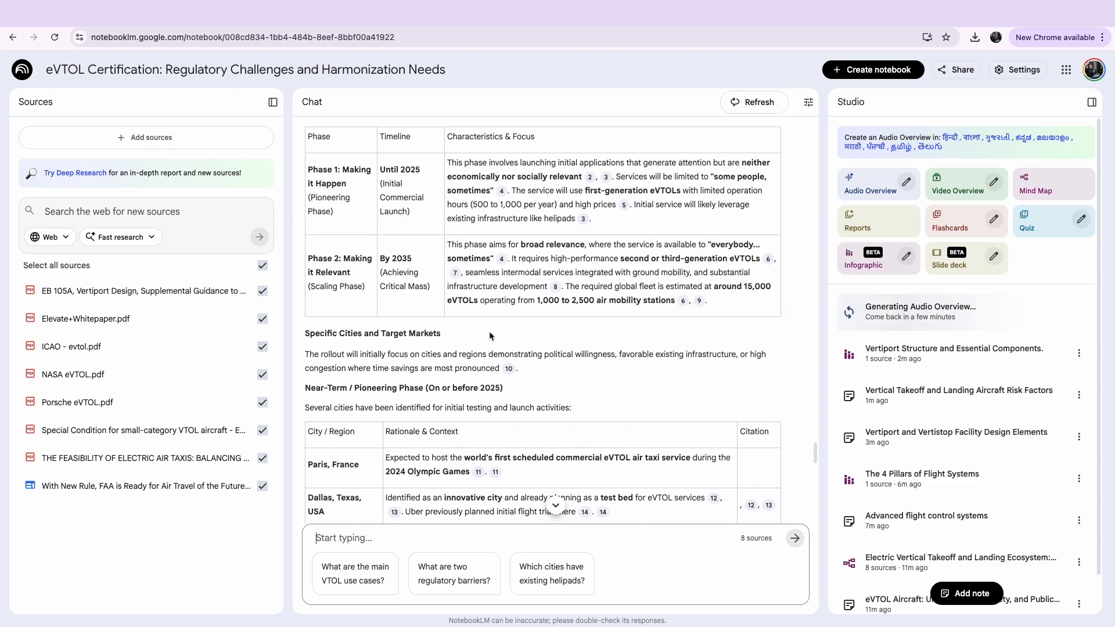
scroll(489, 331, up, 15)
scroll(490, 332, up, 15)
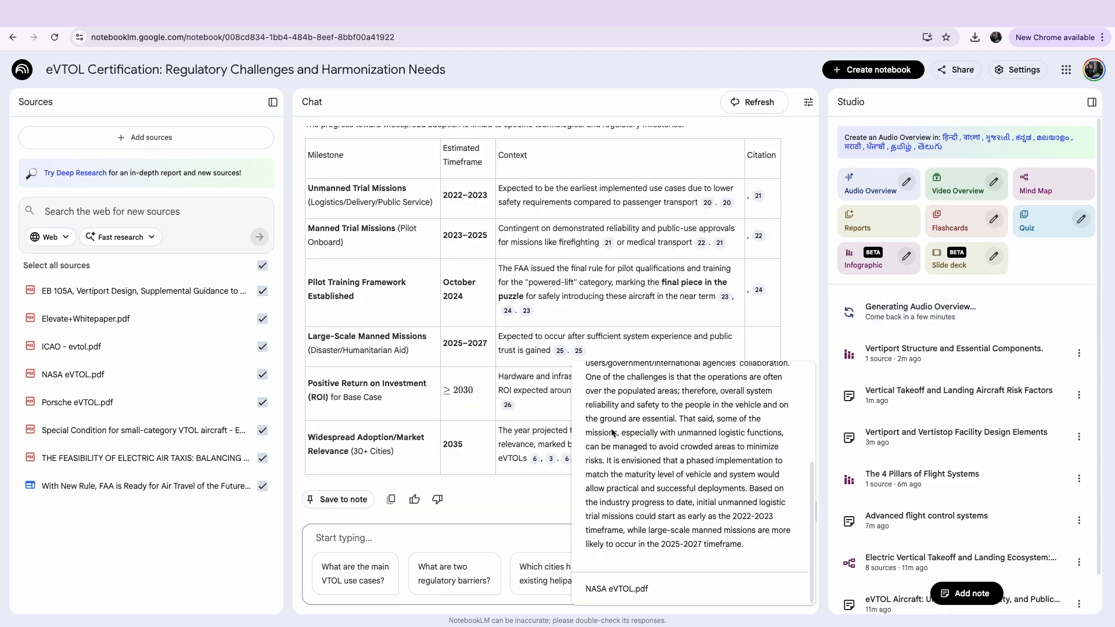
scroll(613, 433, up, 5)
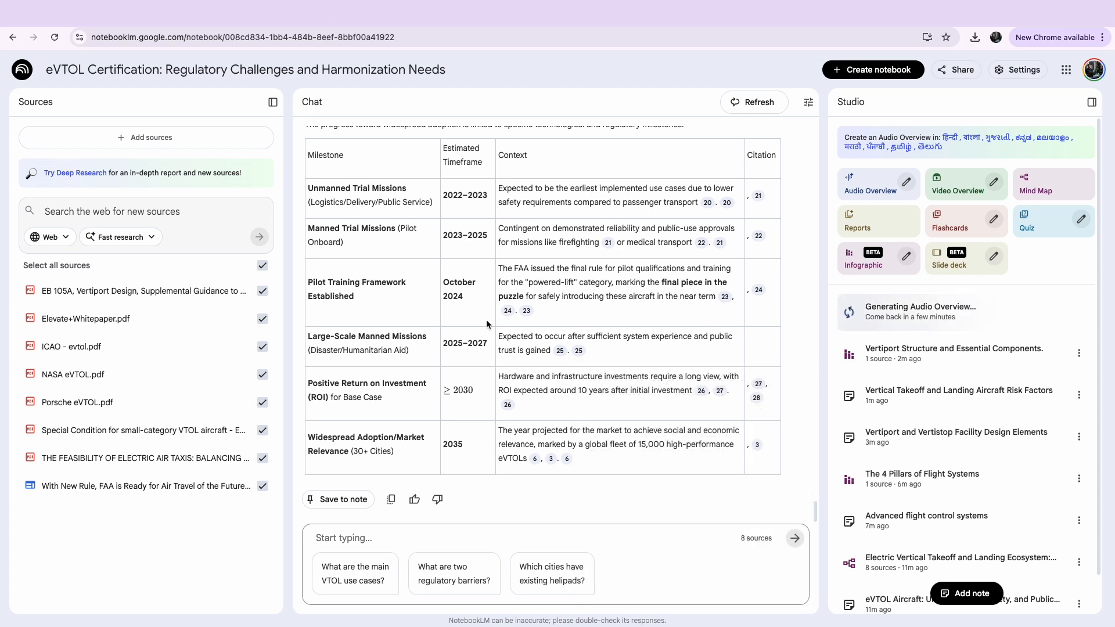
scroll(525, 349, up, 7)
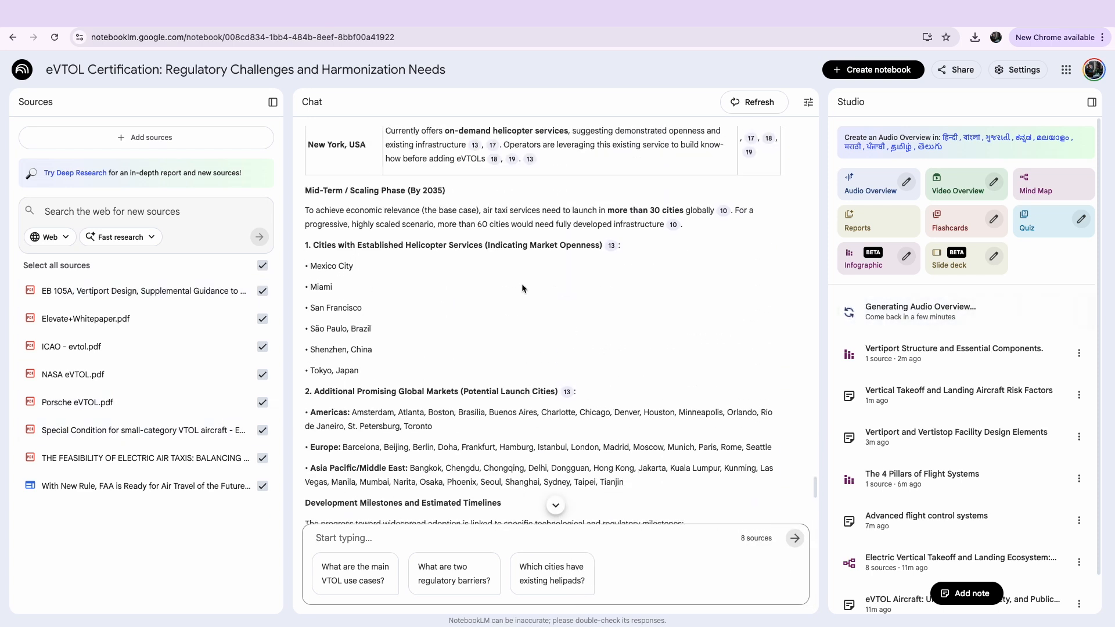
scroll(462, 344, down, 5)
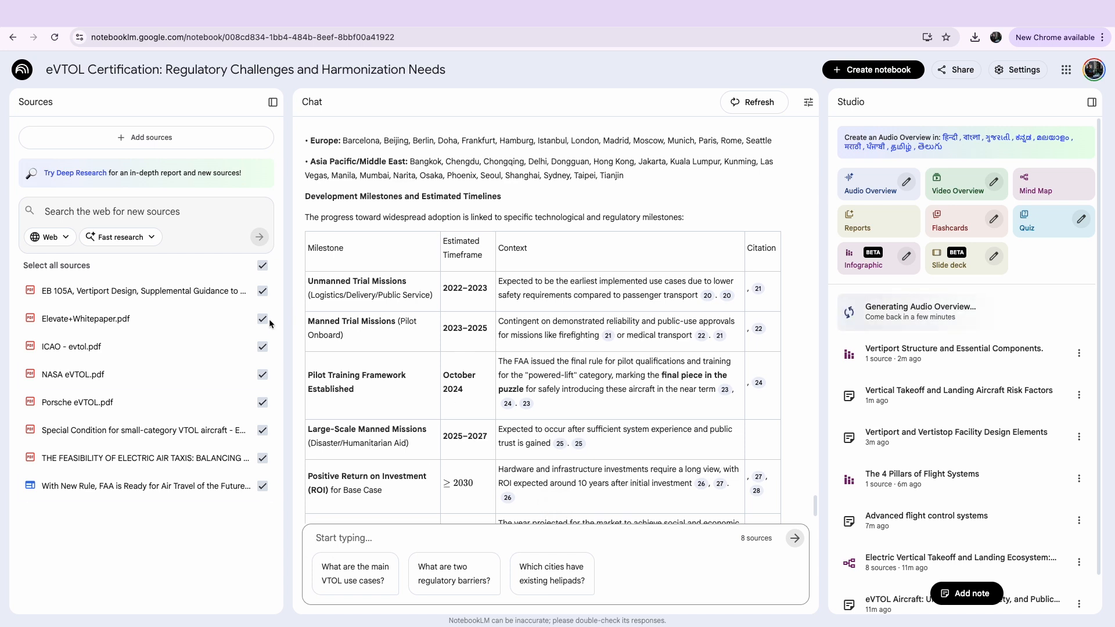
Step: Exclude NASA eVTOL.pdf from the selected sources and ask the chat "try it again"
click(263, 374)
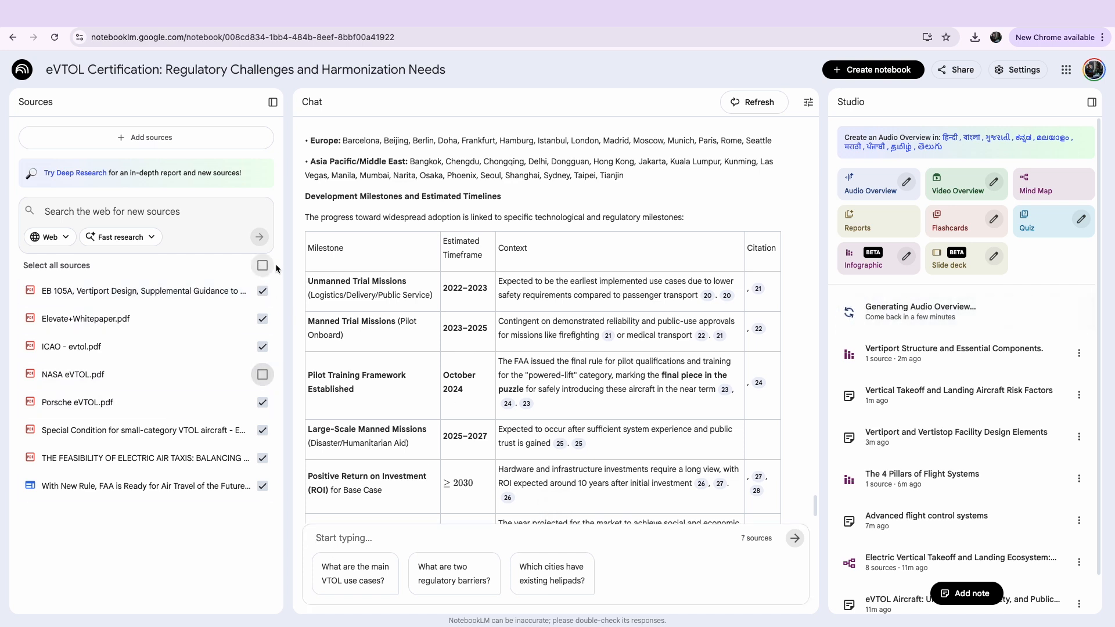
click(431, 544)
text(try it again)
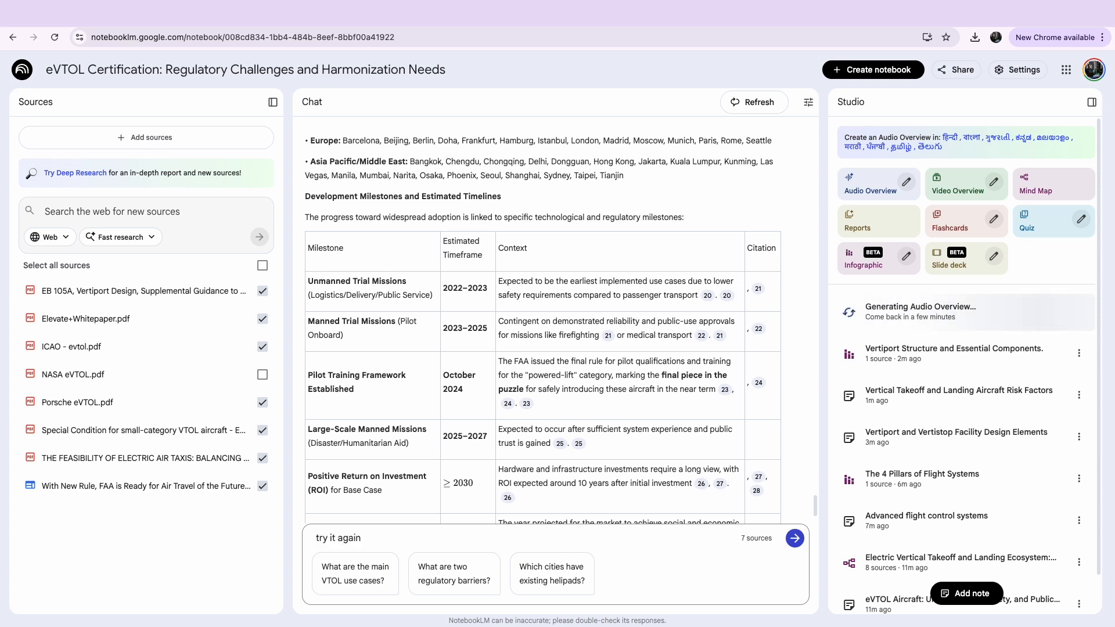
key(Return)
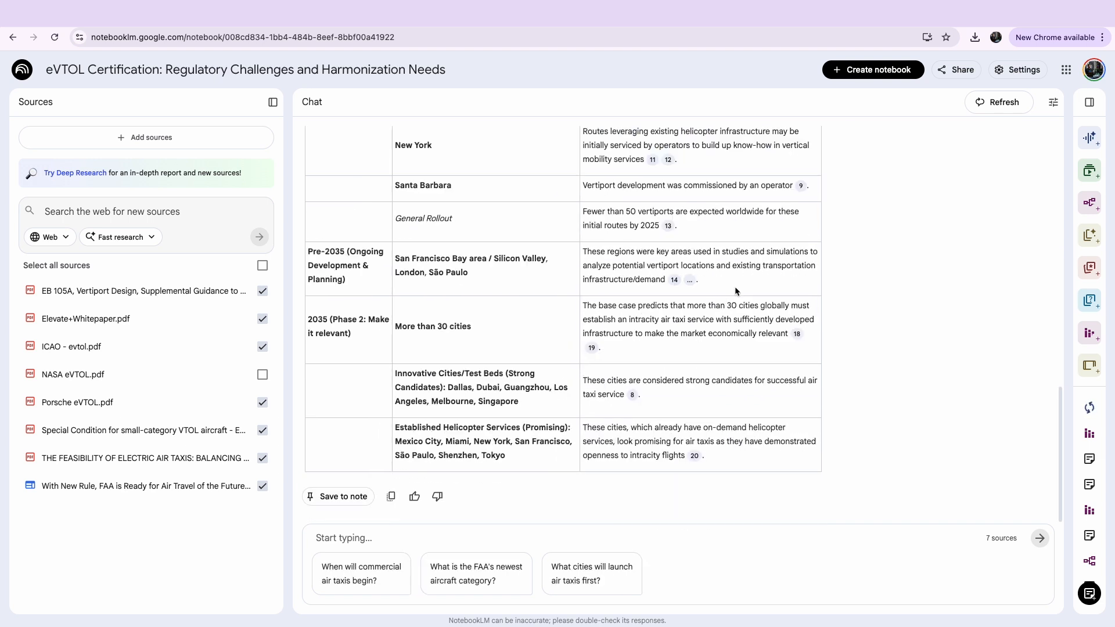
Step: Read through the new rollout table, checking the dates or phases, the listed cities and their context
scroll(736, 287, down, 2)
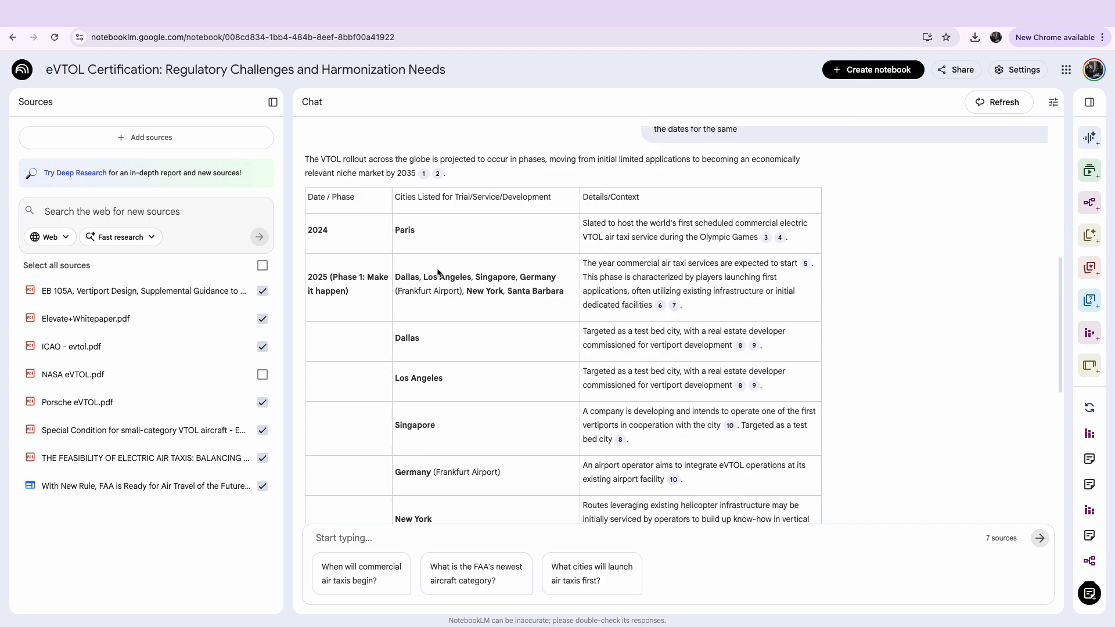
scroll(447, 394, down, 3)
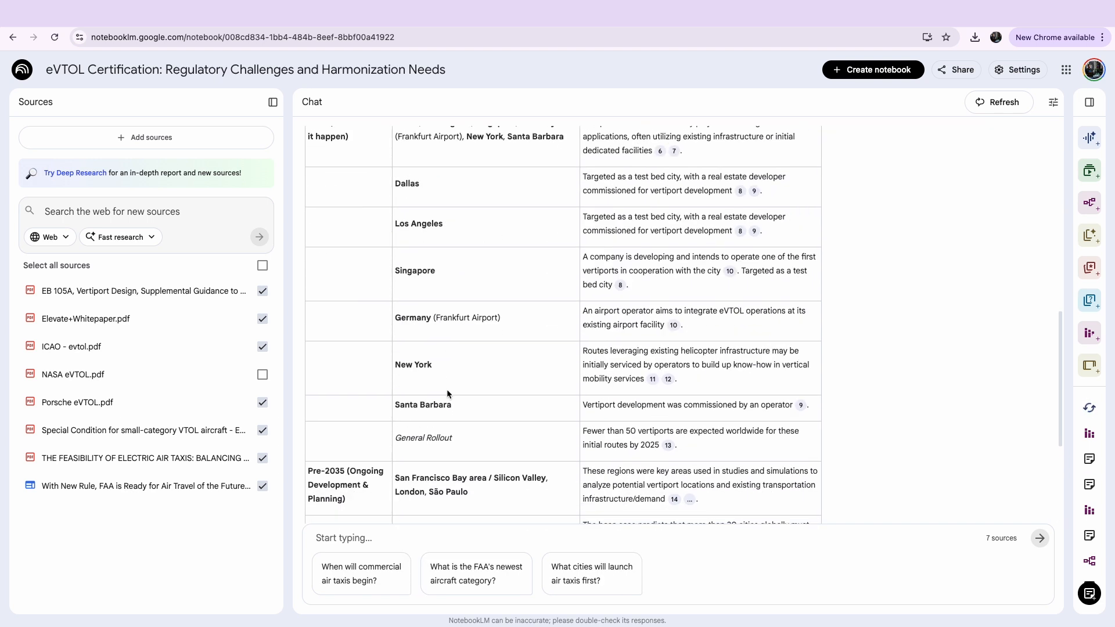
scroll(448, 394, down, 1)
scroll(477, 416, down, 2)
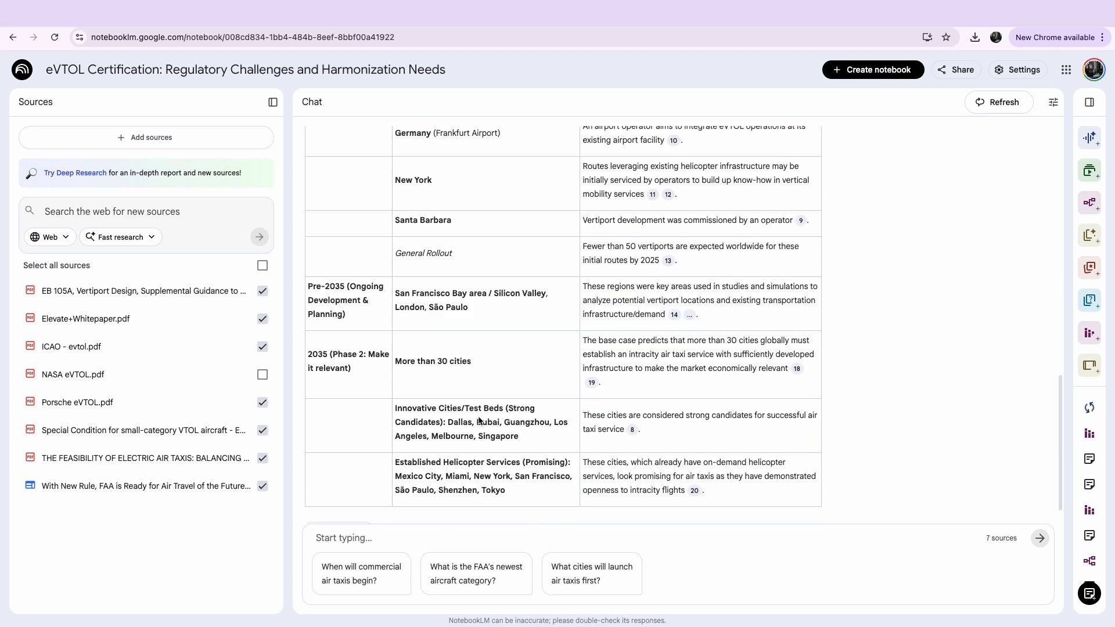
Step: Save the new rollout table answer to a note and convert that note into a source
scroll(479, 420, down, 1)
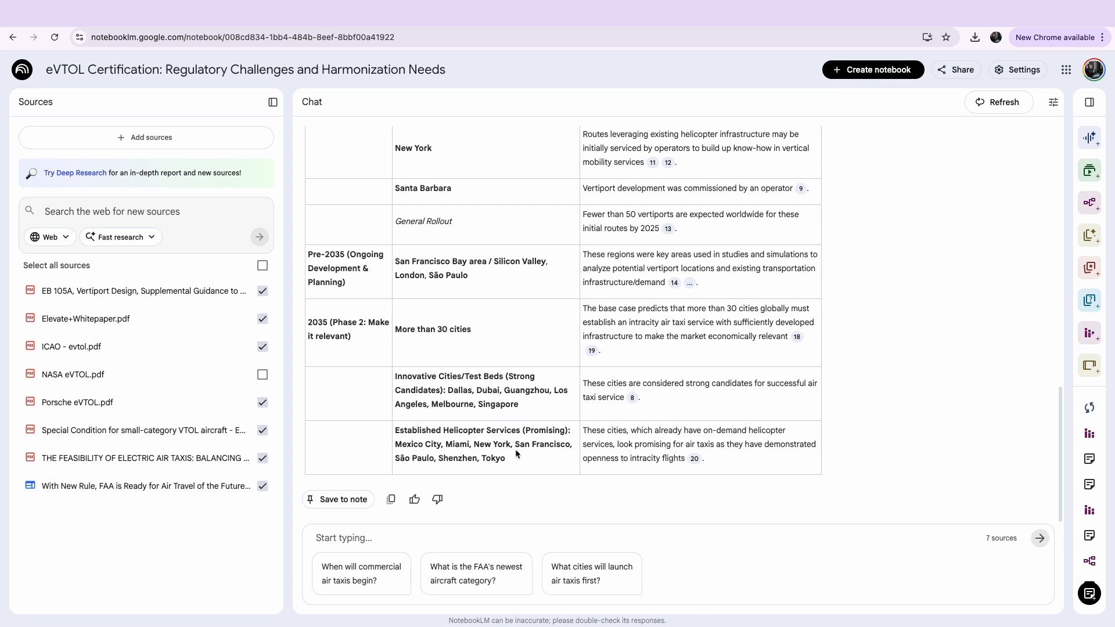
click(342, 501)
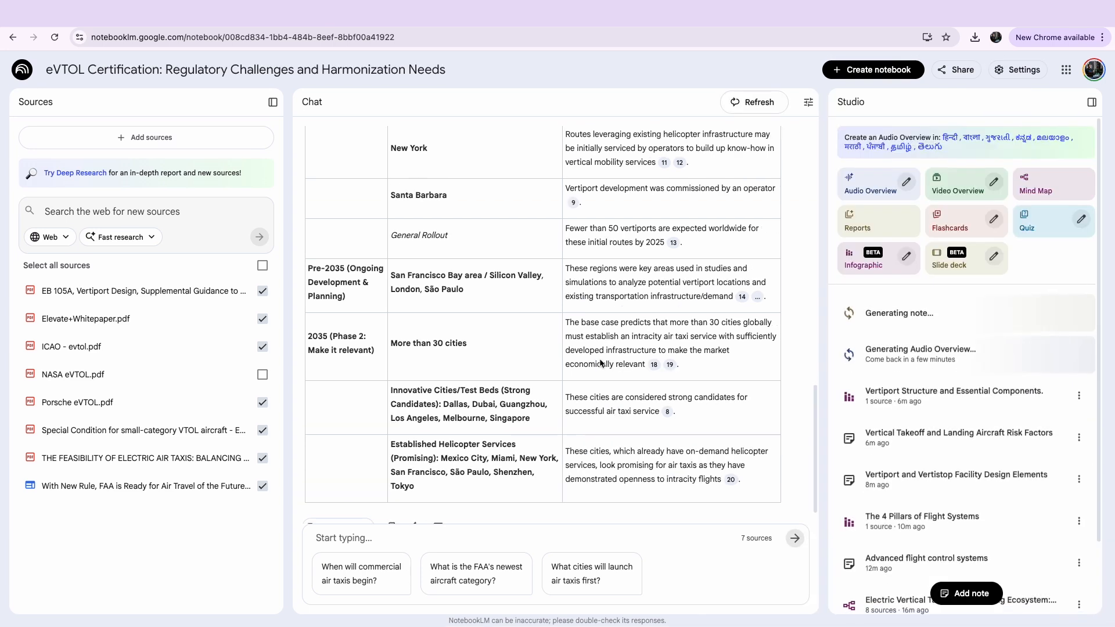
click(1079, 311)
click(1005, 344)
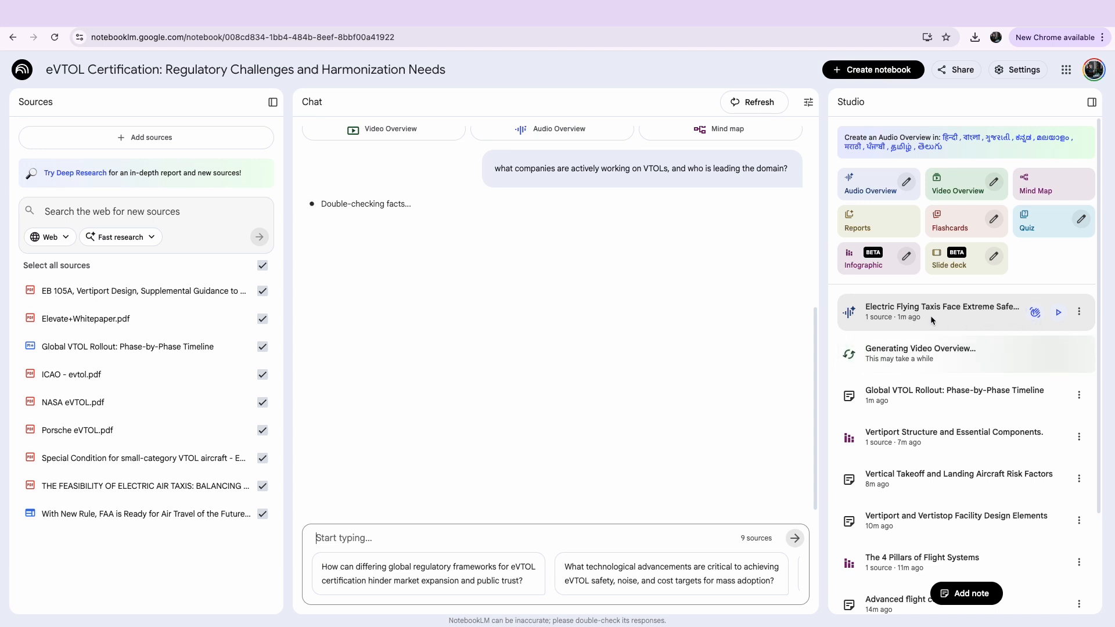
Step: Play the audio overview on electric flying taxis, open its full view, and close it
click(1056, 317)
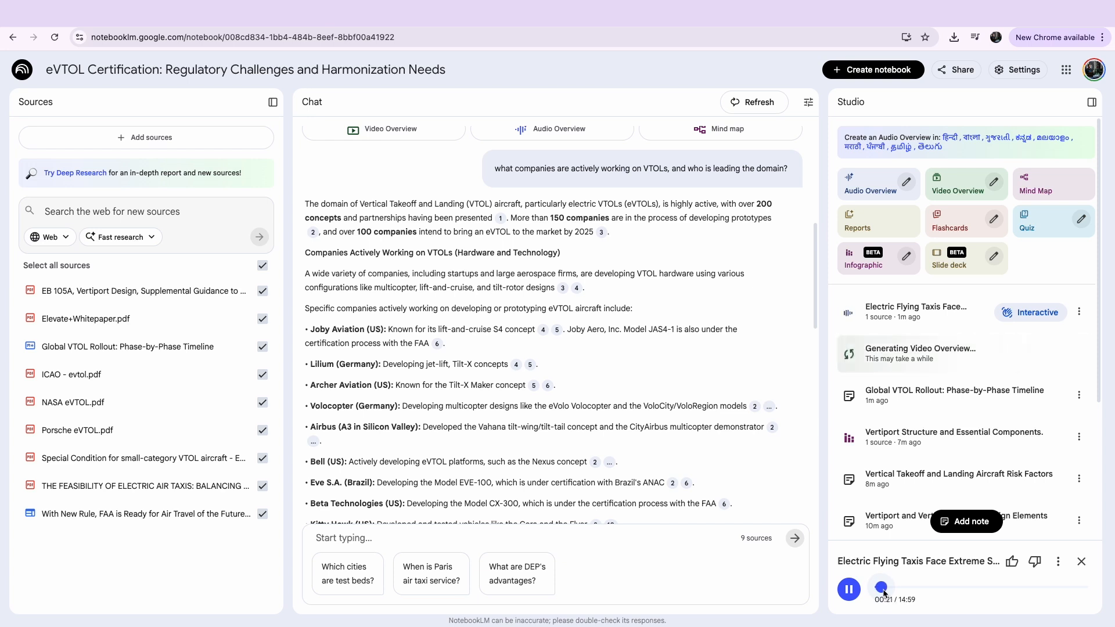
click(918, 565)
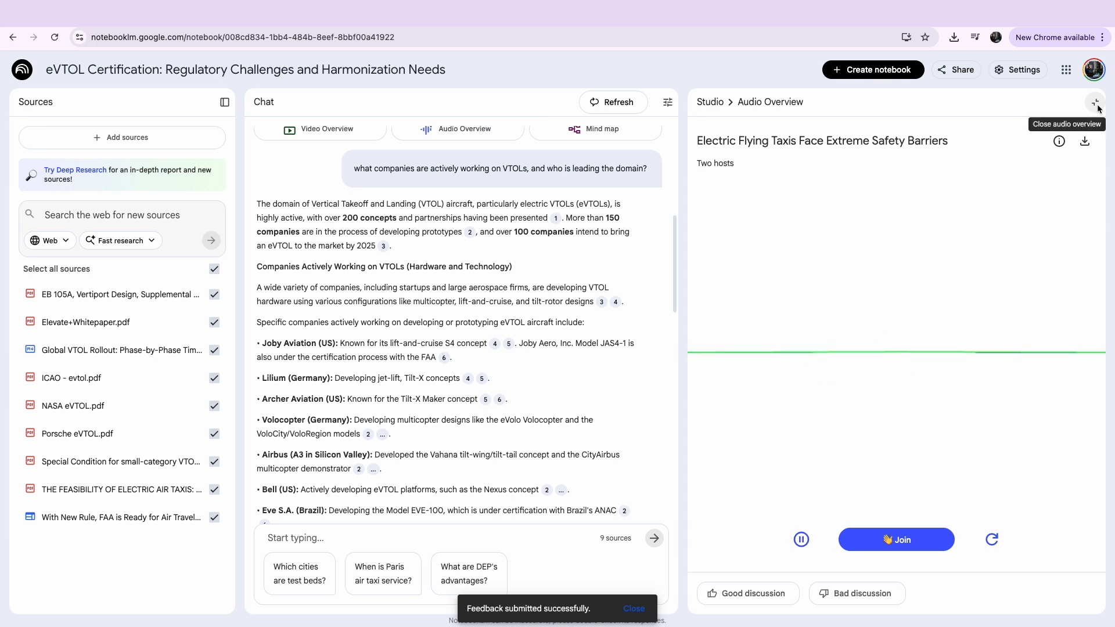
click(1096, 103)
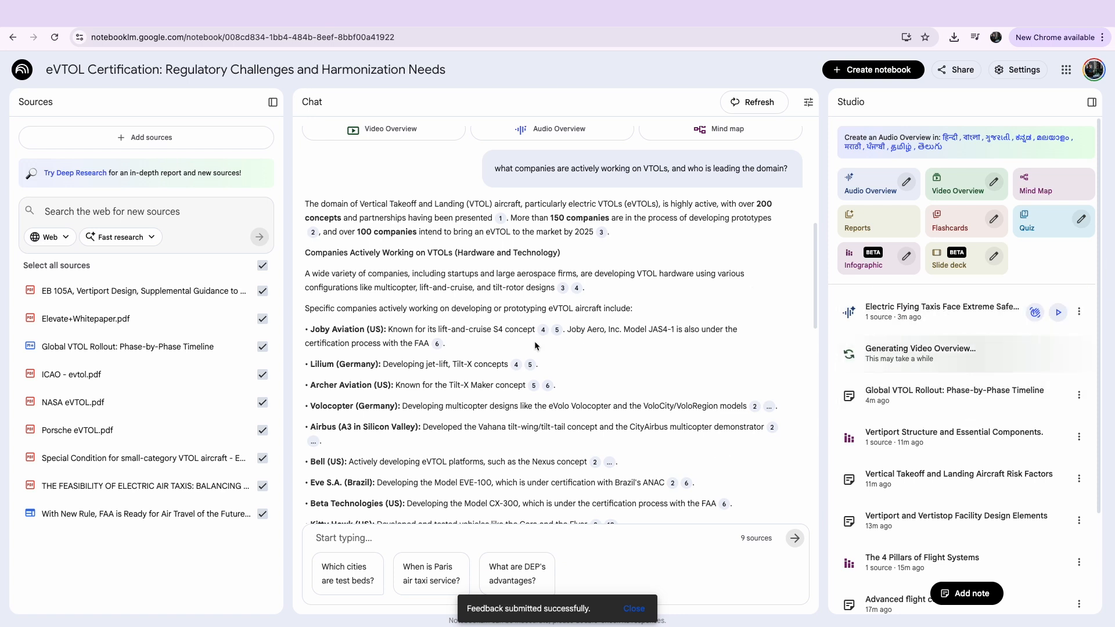
Step: Read through the answer on companies working on VTOLs, checking the company list, funding table, and ecosystem and regulatory leaders
scroll(501, 364, down, 1)
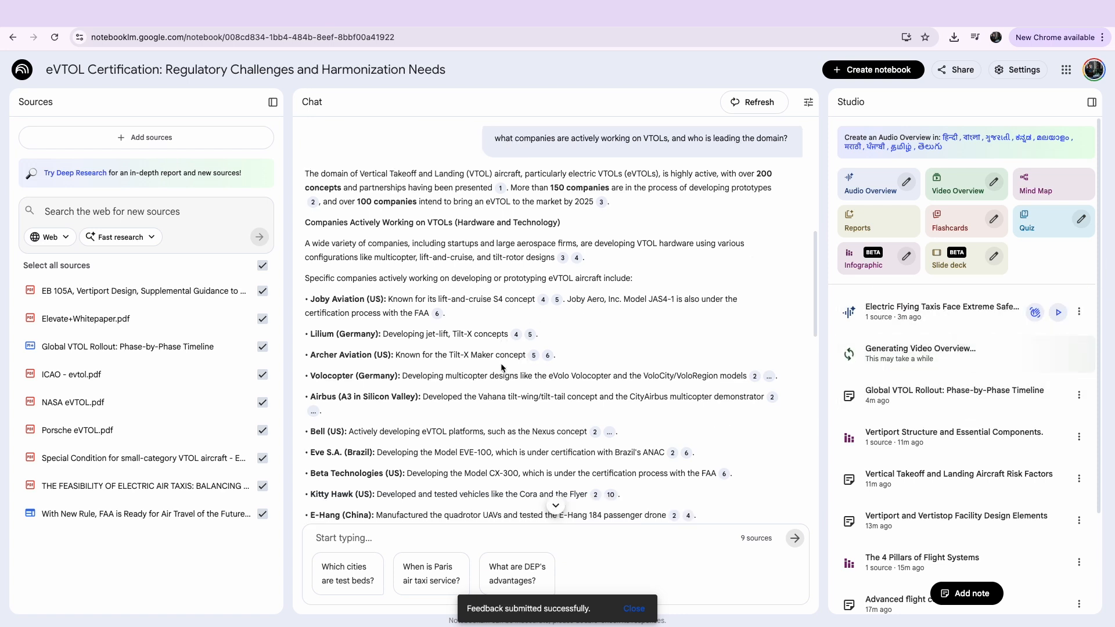
scroll(501, 364, up, 2)
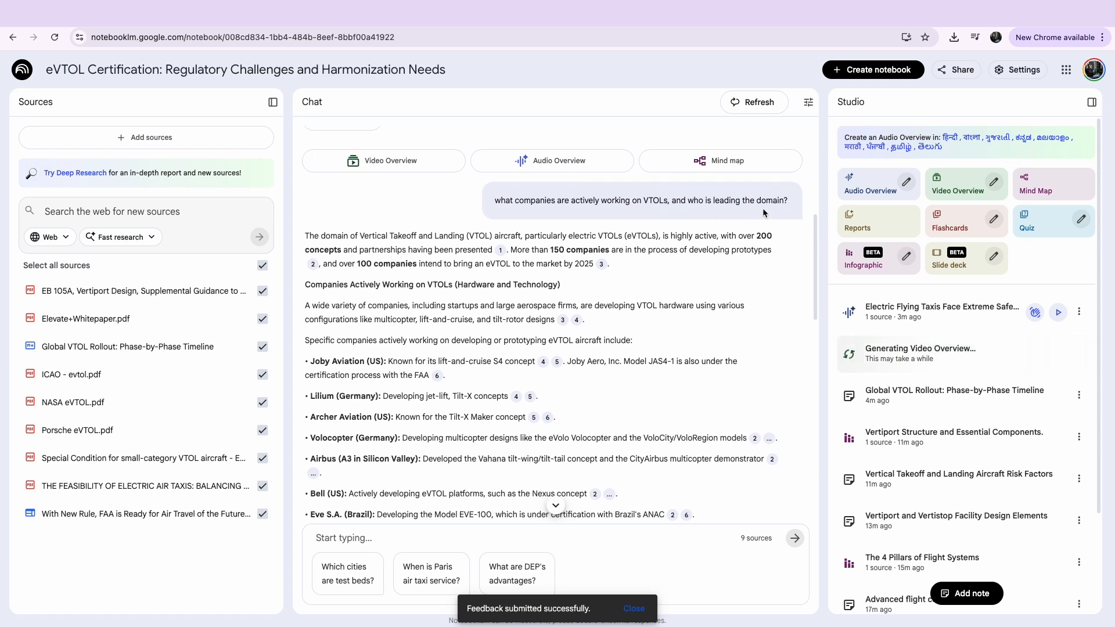
scroll(355, 236, down, 5)
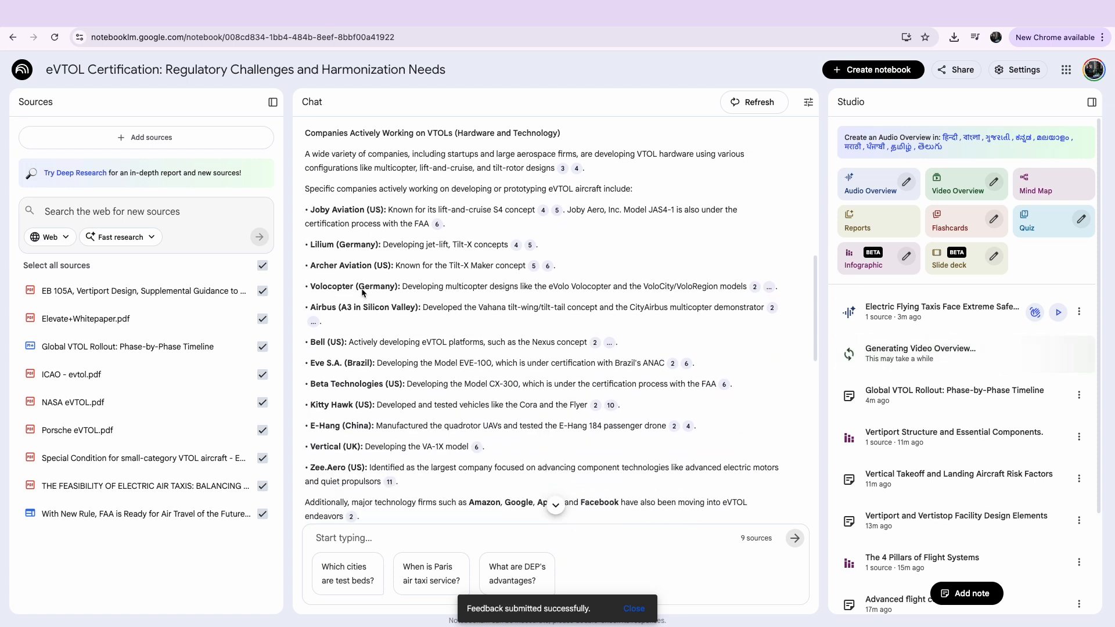
scroll(361, 281, down, 5)
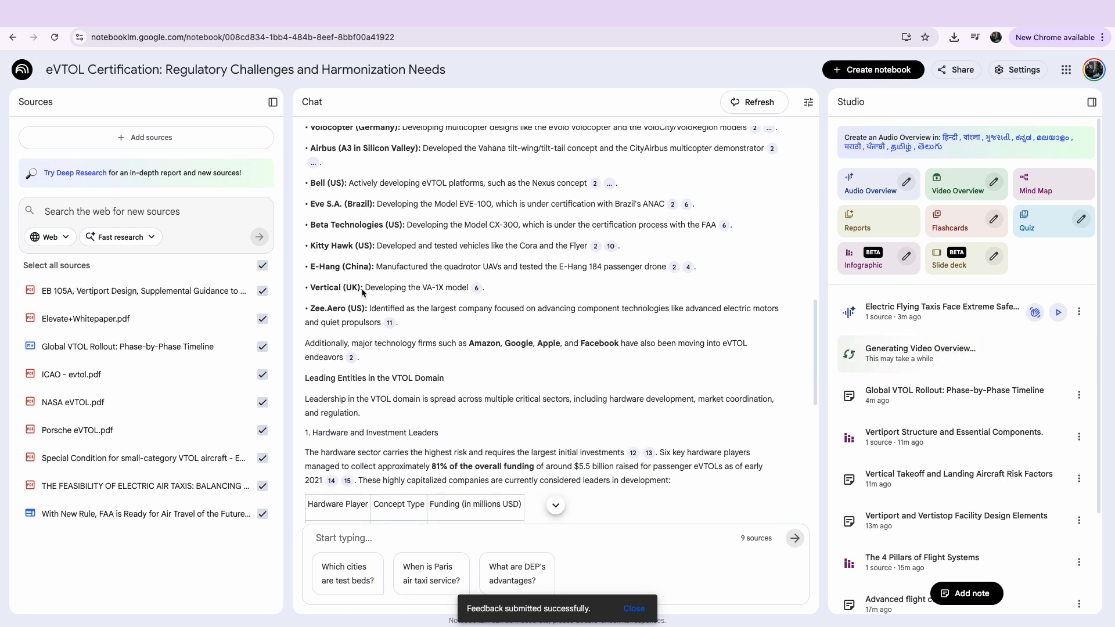
scroll(362, 292, down, 2)
scroll(363, 293, down, 4)
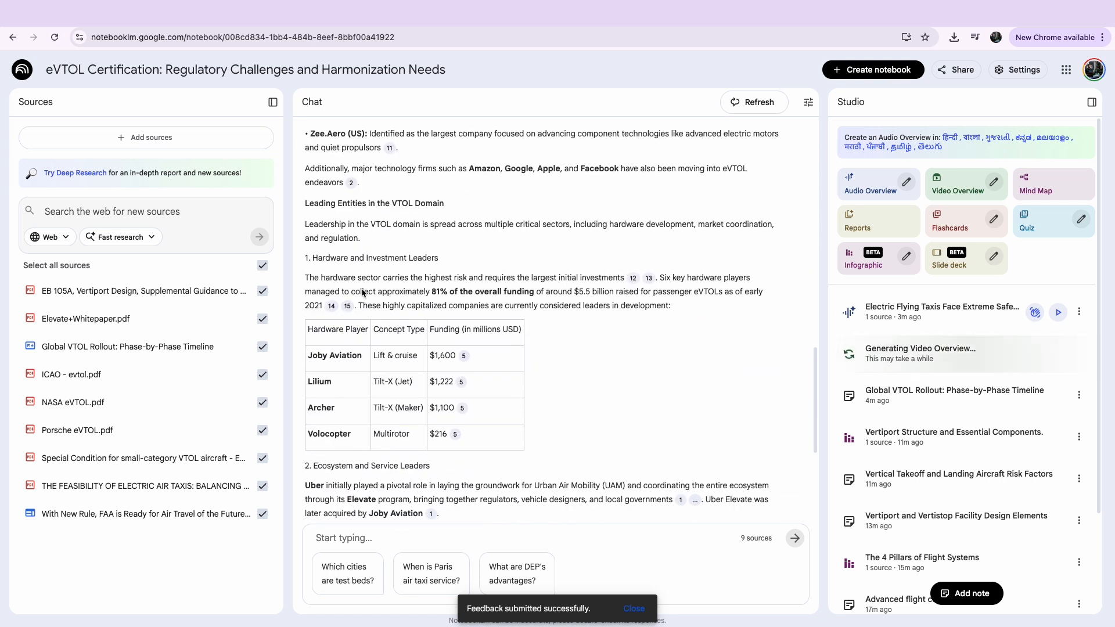
scroll(362, 292, down, 5)
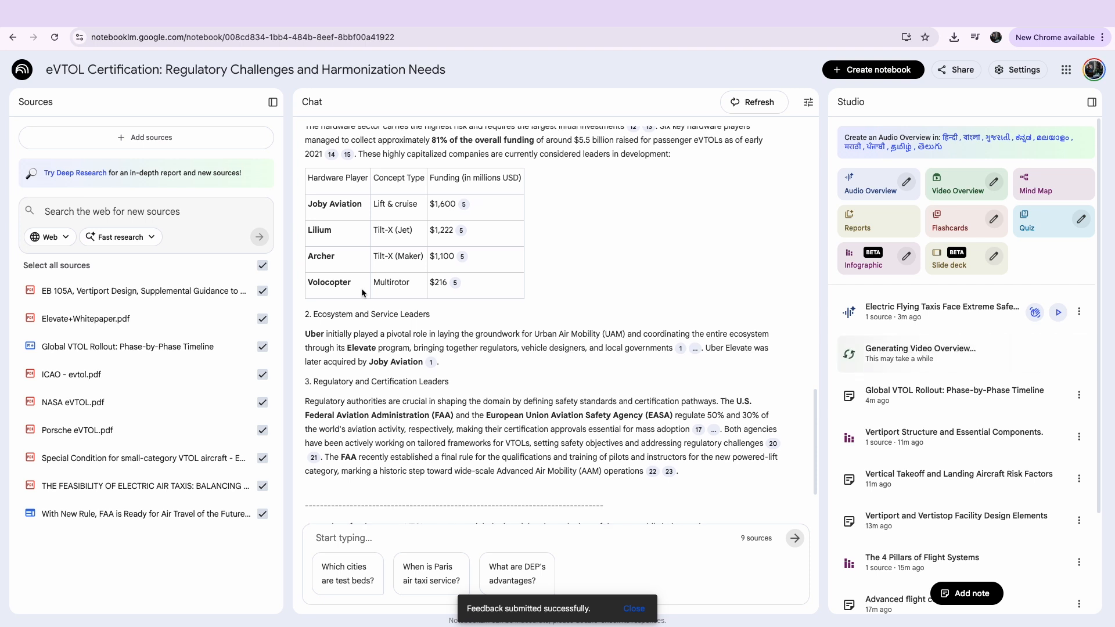
scroll(362, 288, down, 3)
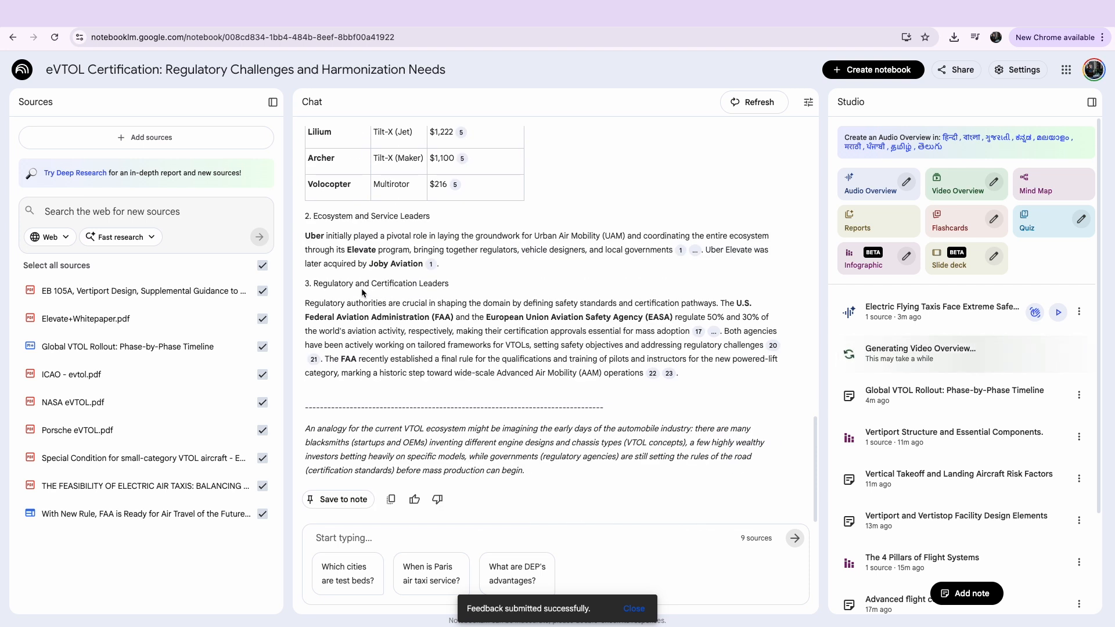
Step: Save the VTOL companies answer to a note and convert that note into a source
click(361, 499)
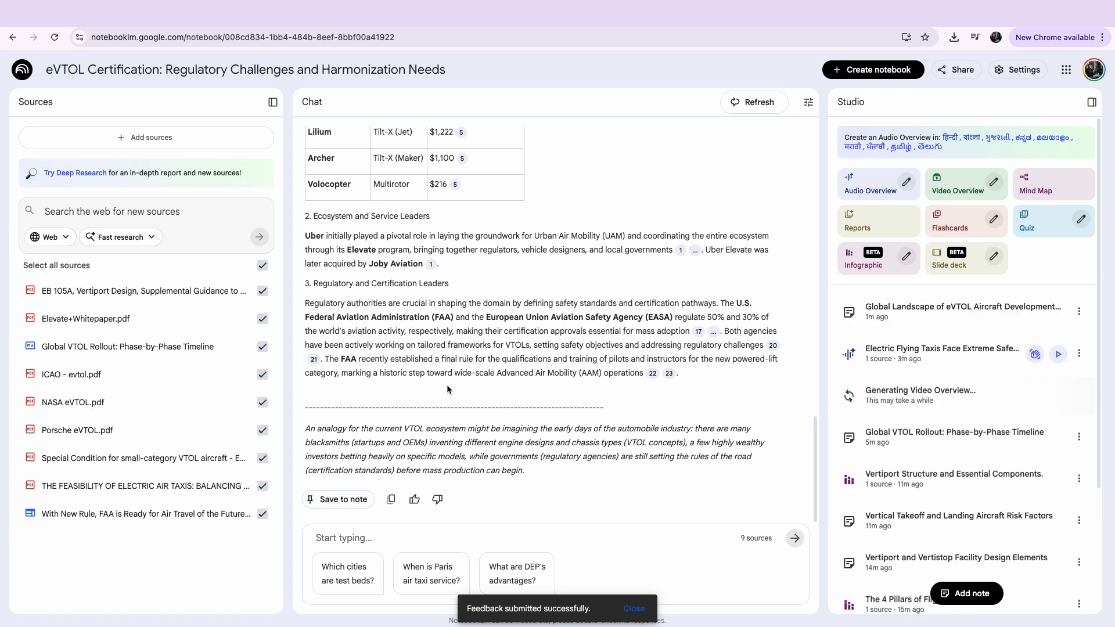
click(255, 267)
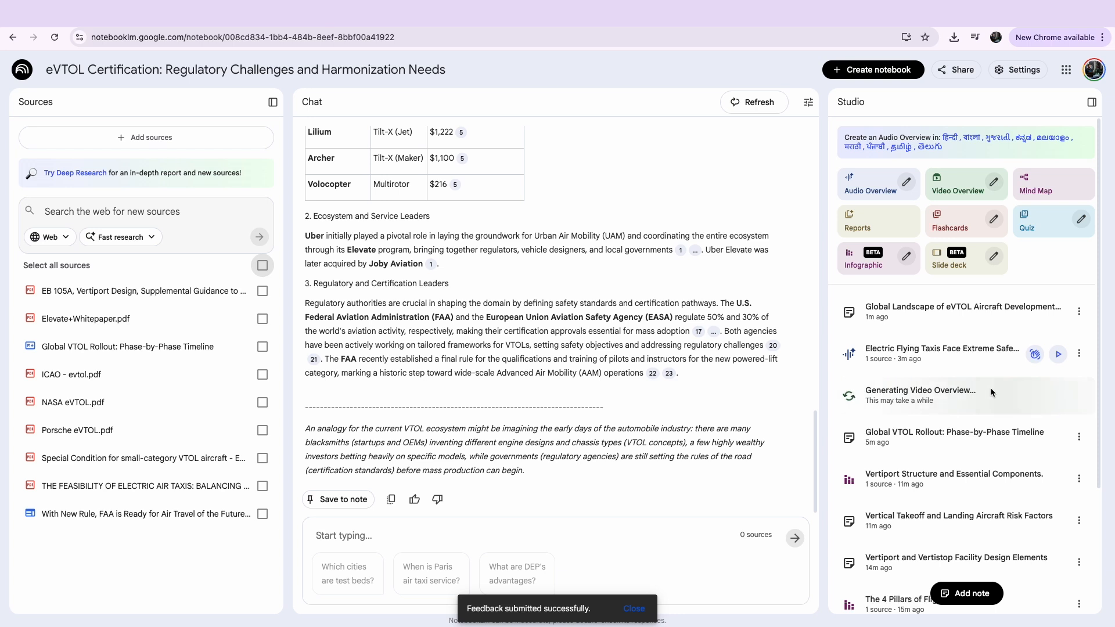
scroll(991, 385, down, 2)
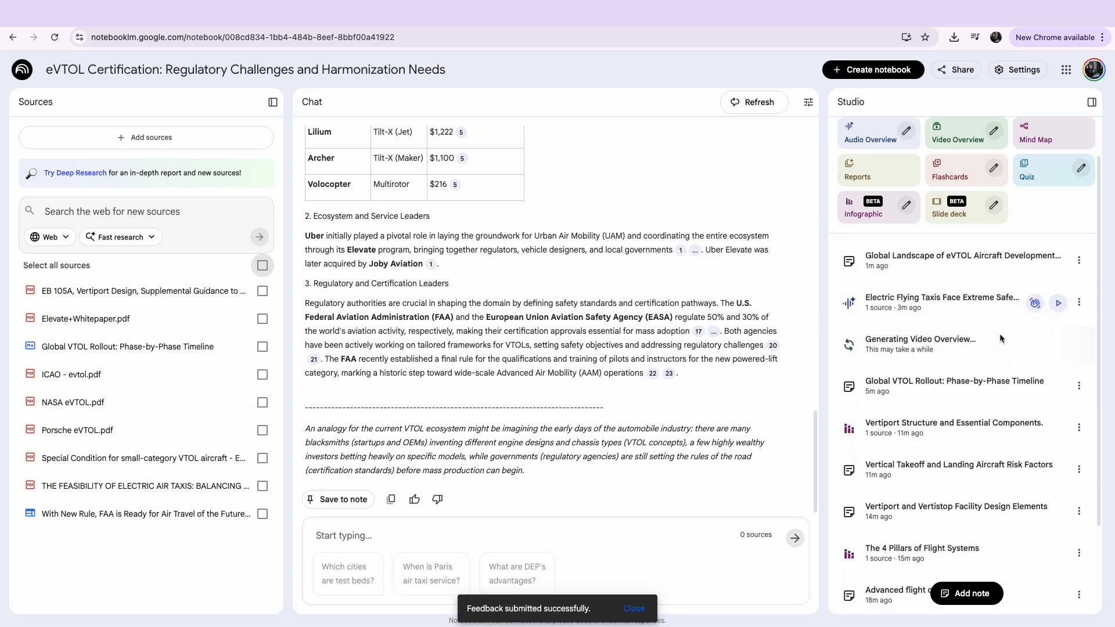
scroll(999, 333, down, 3)
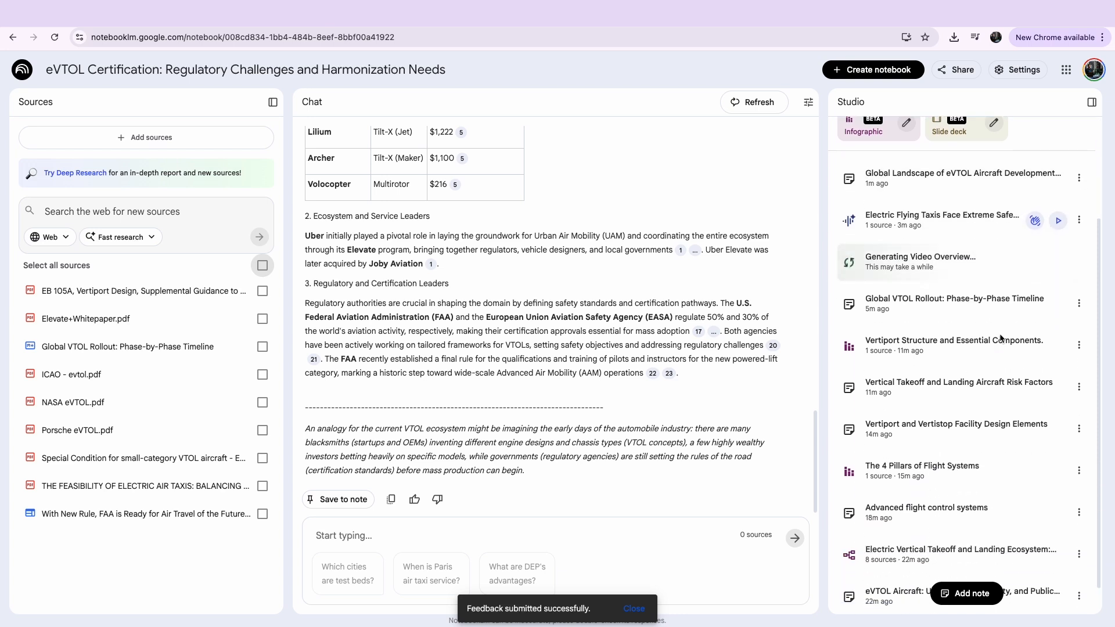
scroll(1029, 273, up, 1)
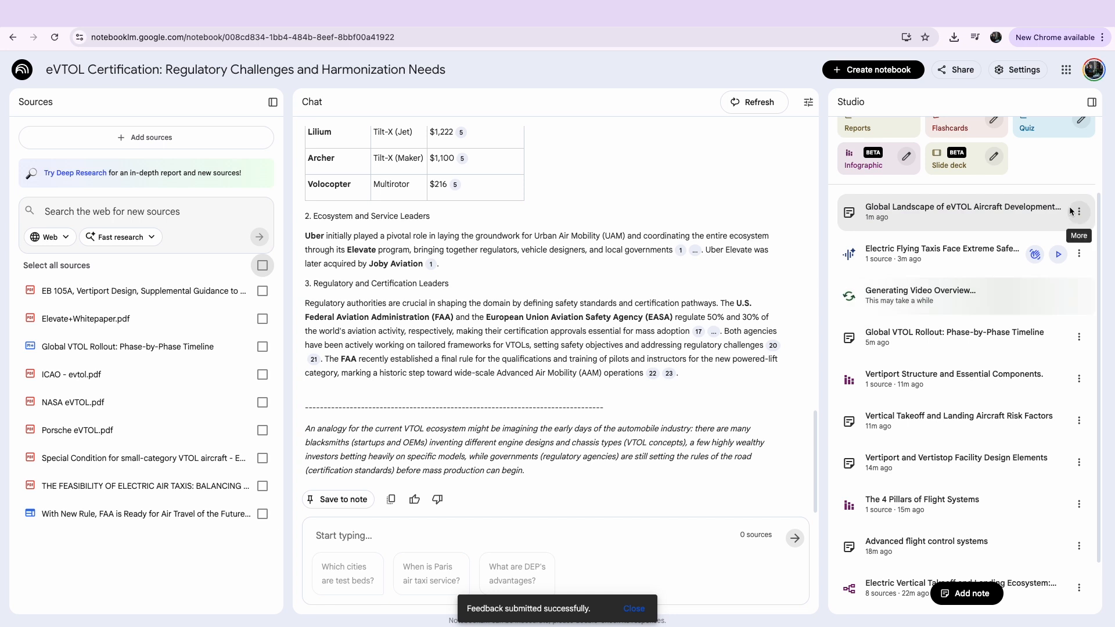
click(1072, 211)
click(1005, 247)
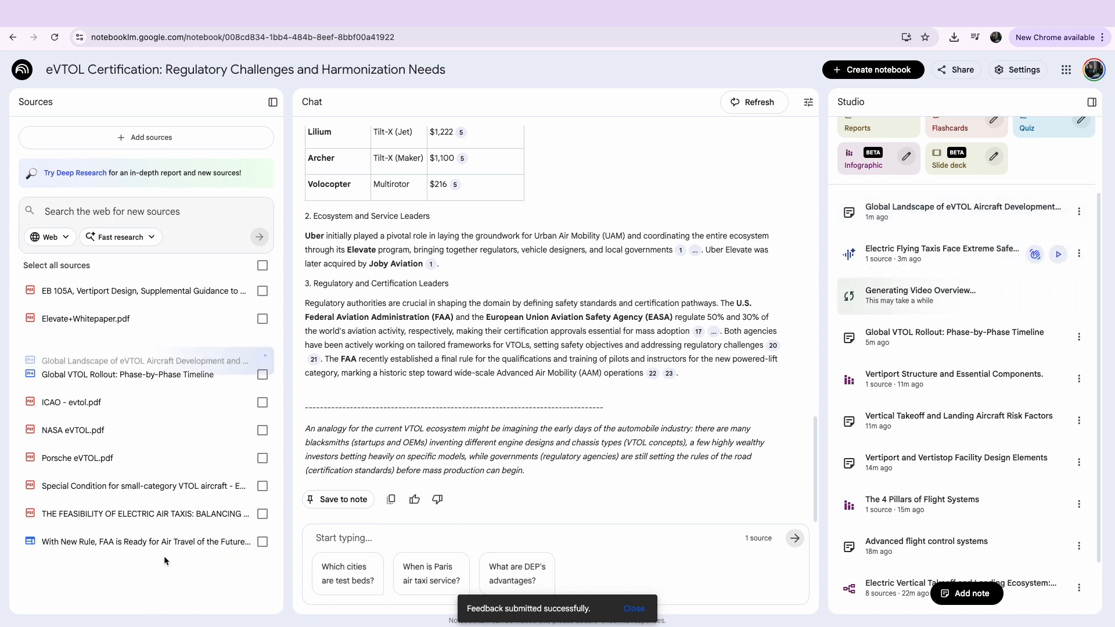
Step: Make the Global Landscape of eVTOL Aircraft Development note the only selected source and generate a slide deck from it
click(263, 266)
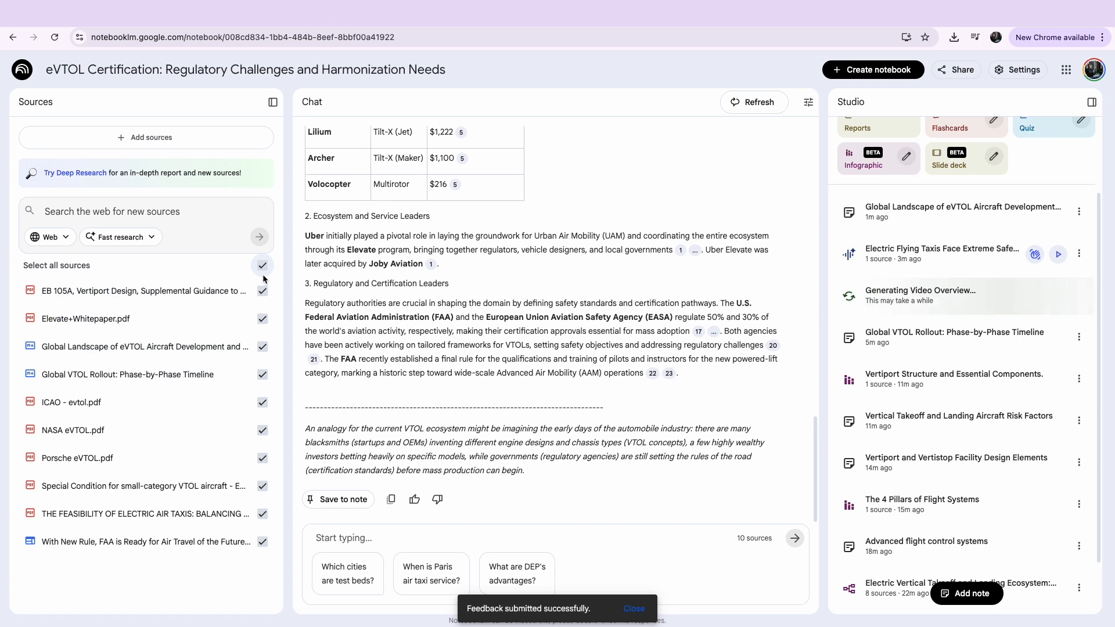
click(263, 265)
click(263, 347)
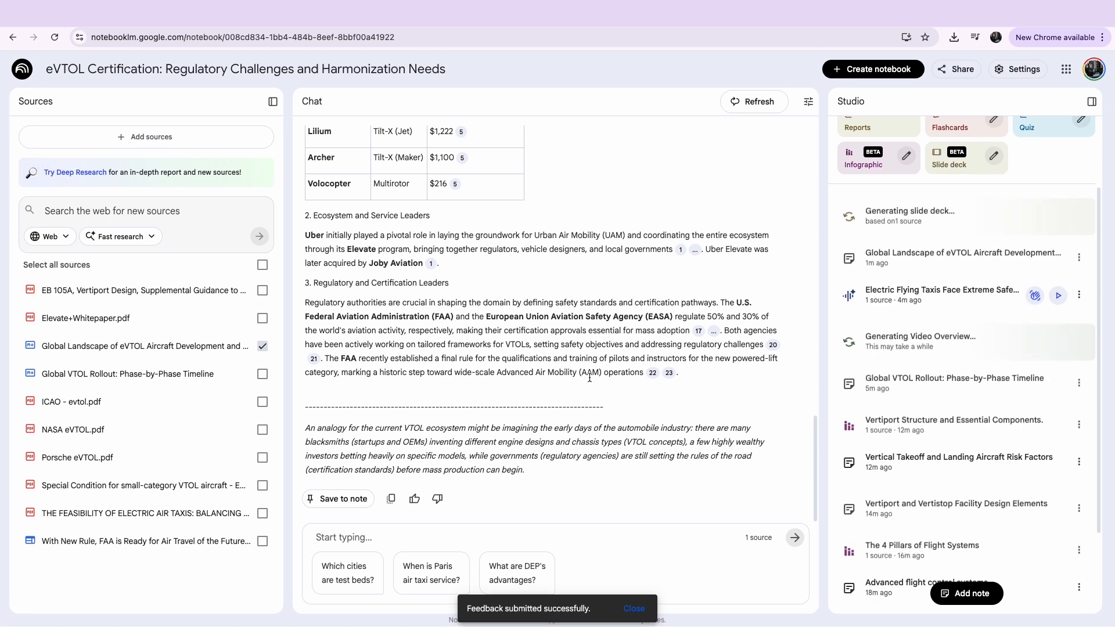
Step: Watch the Flying Taxi Timeline video overview in full screen, skip ahead through it, then leave full screen and pause it
scroll(857, 296, up, 3)
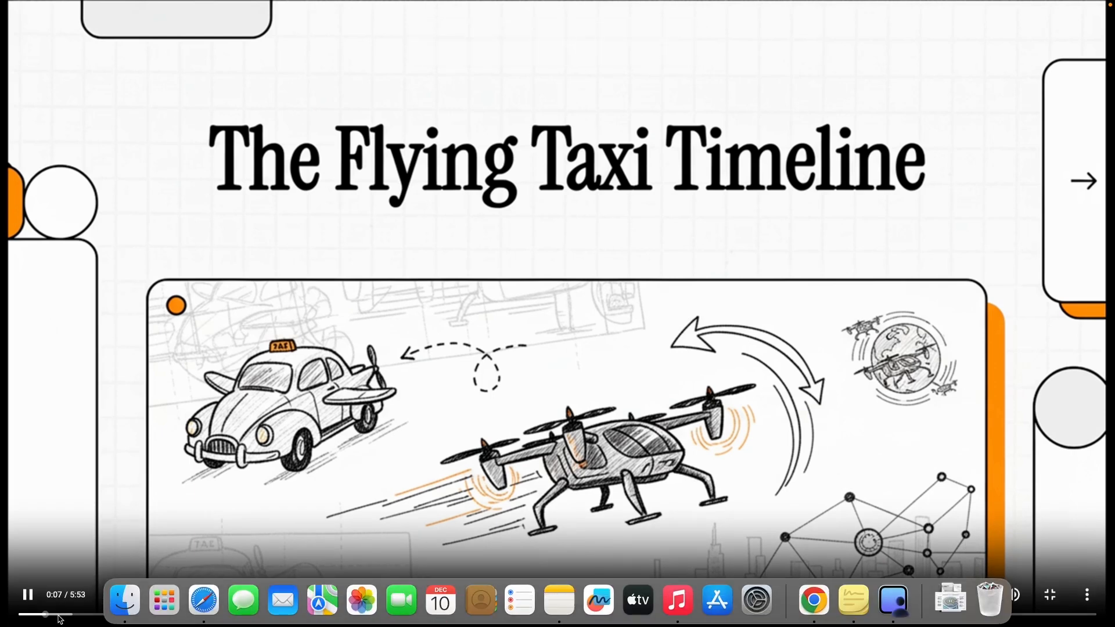
click(60, 615)
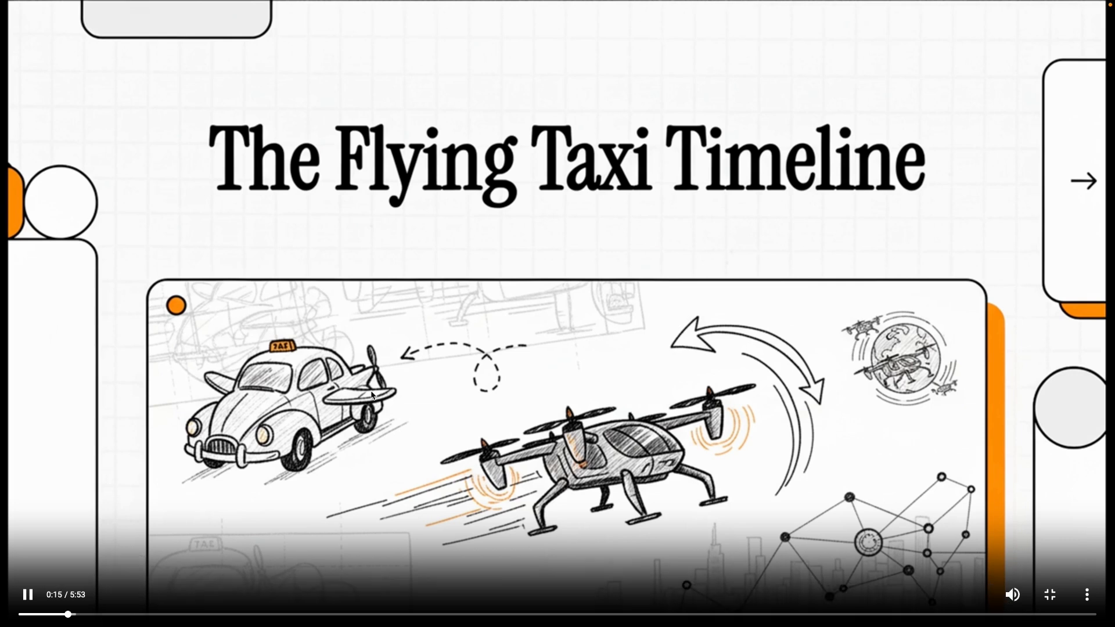
click(94, 614)
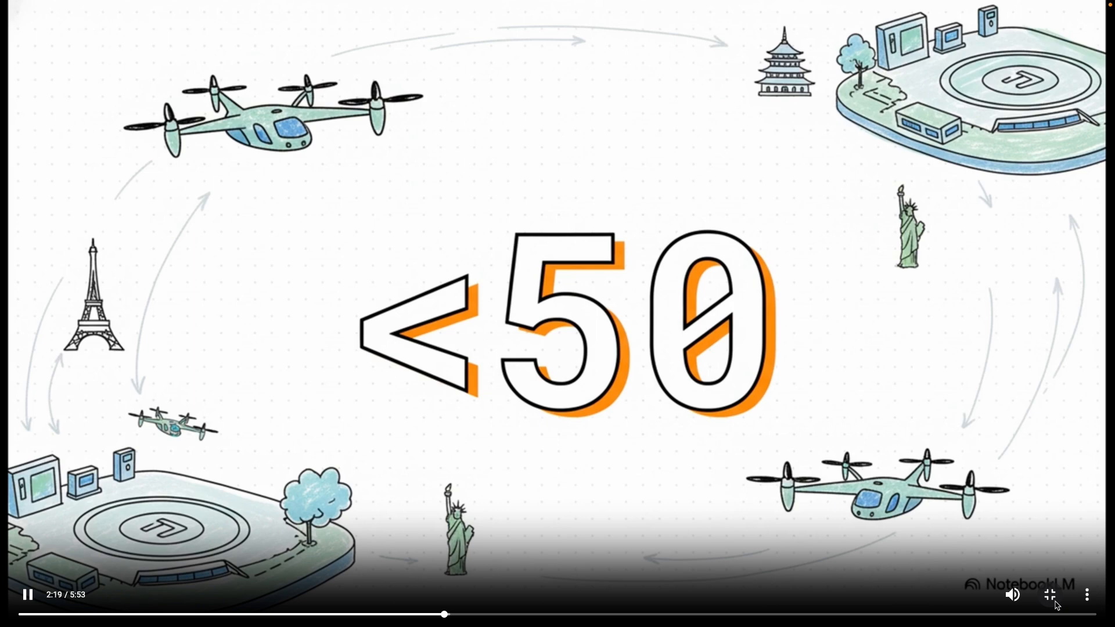
click(1052, 597)
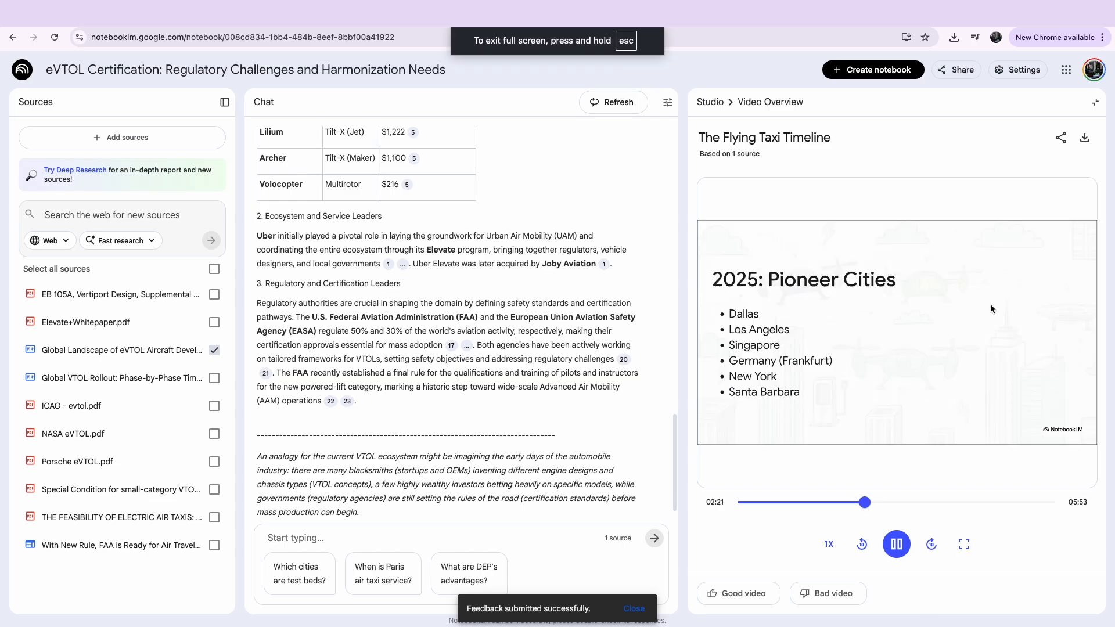
click(904, 555)
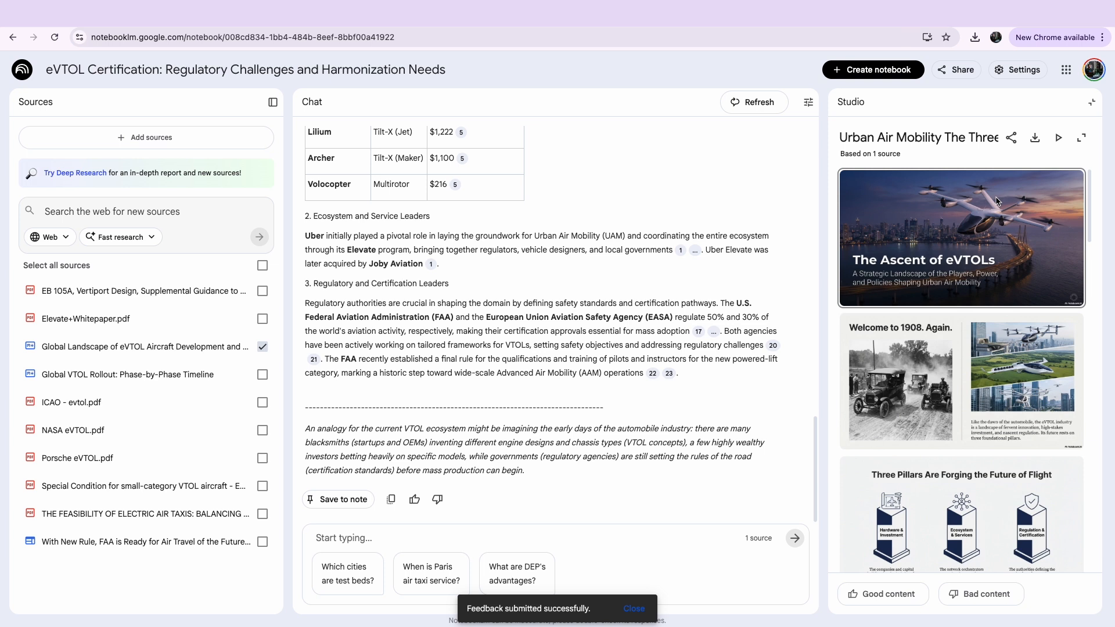
Step: Enlarge the Urban Air Mobility slide deck and look through slides 2 to 7, checking their content and design
click(960, 253)
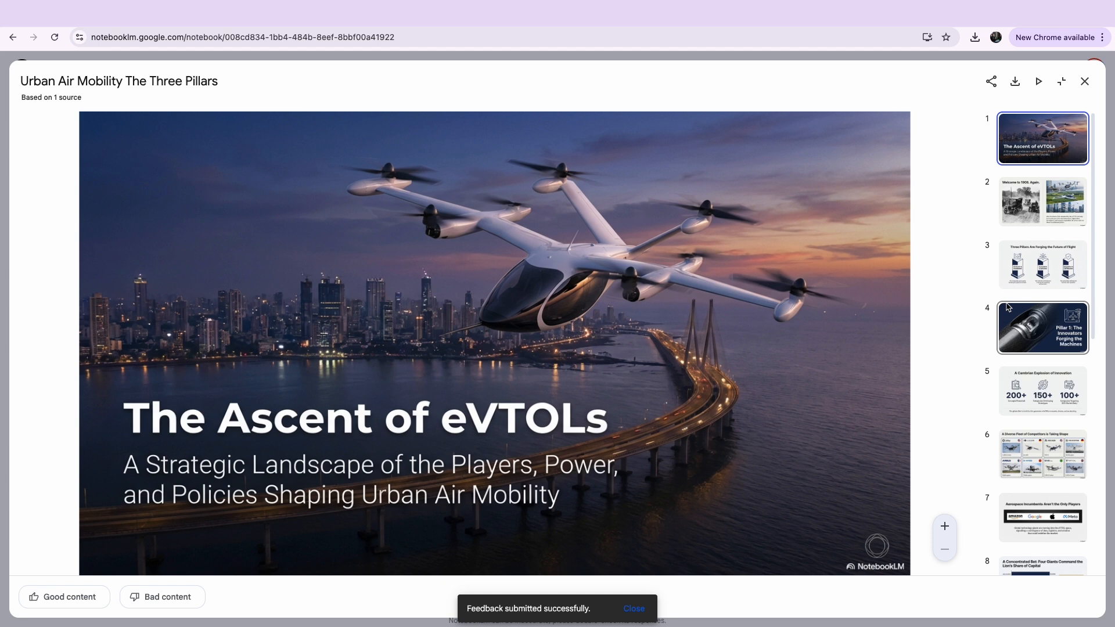
click(1027, 205)
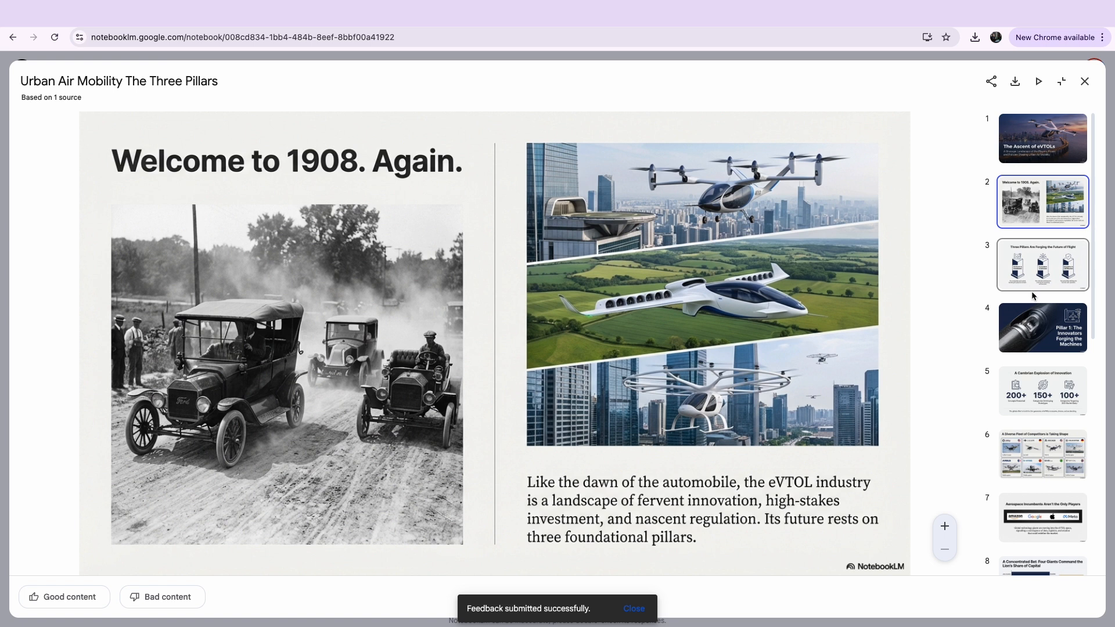
click(1040, 262)
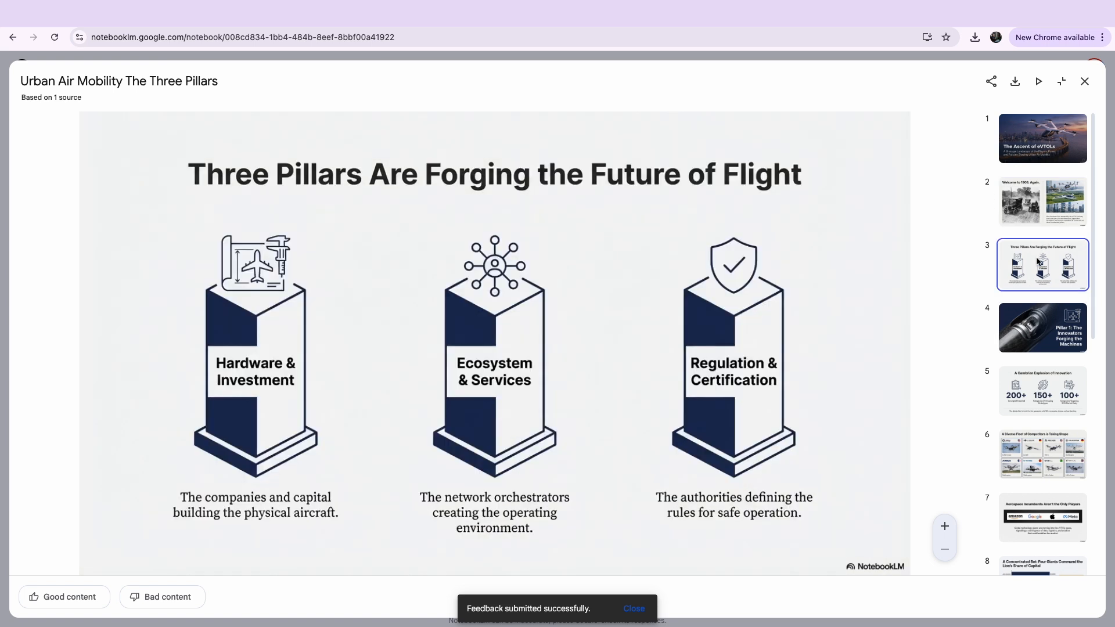
click(1027, 332)
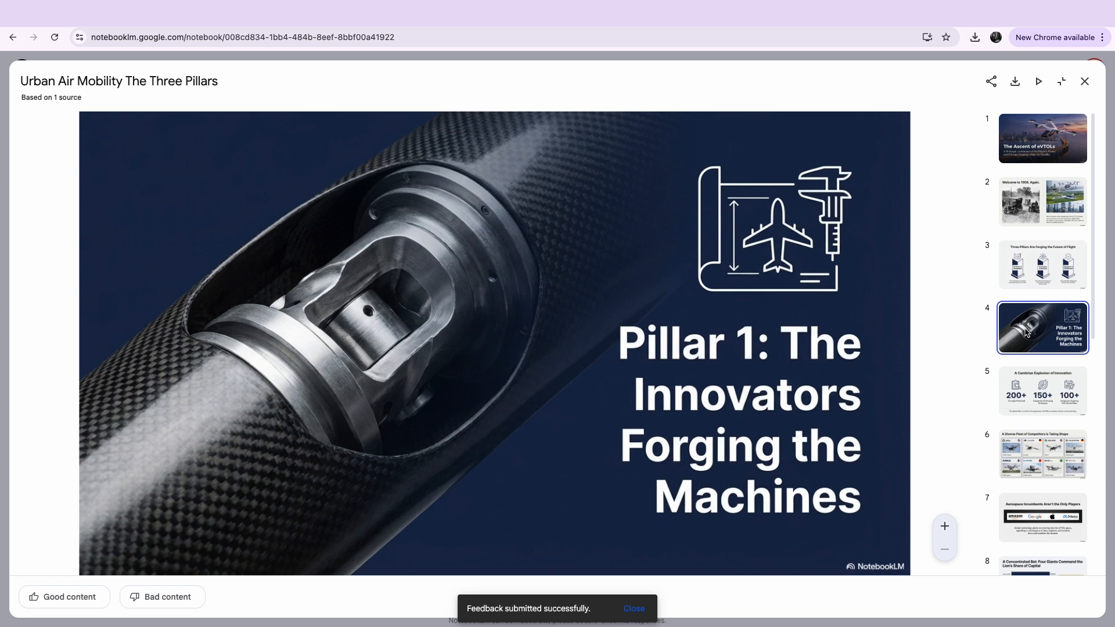
click(1033, 398)
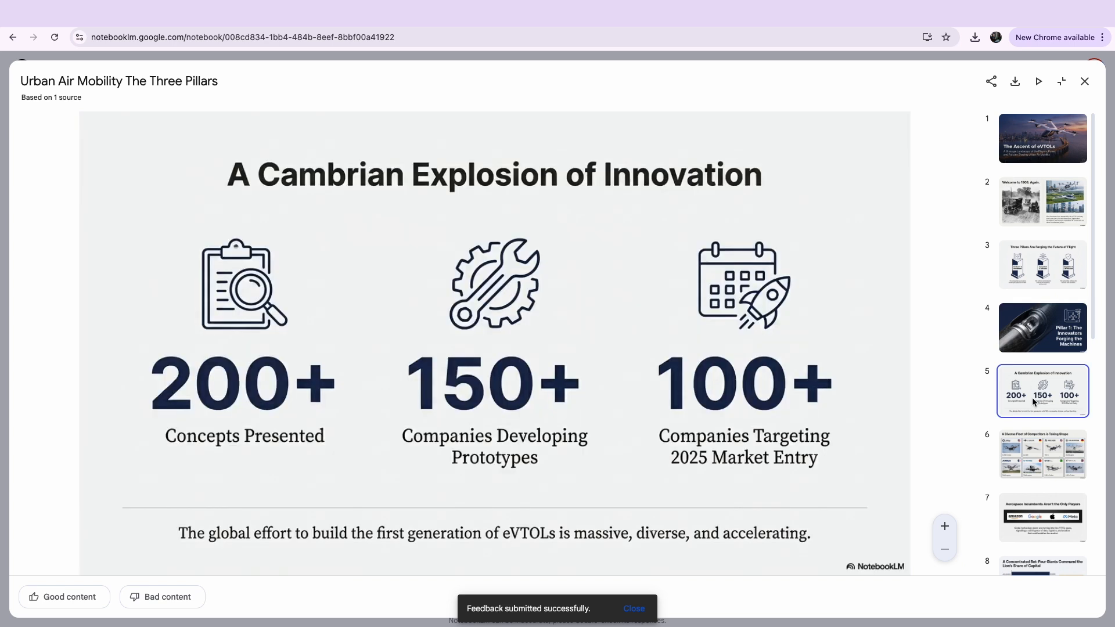
scroll(1033, 398, down, 3)
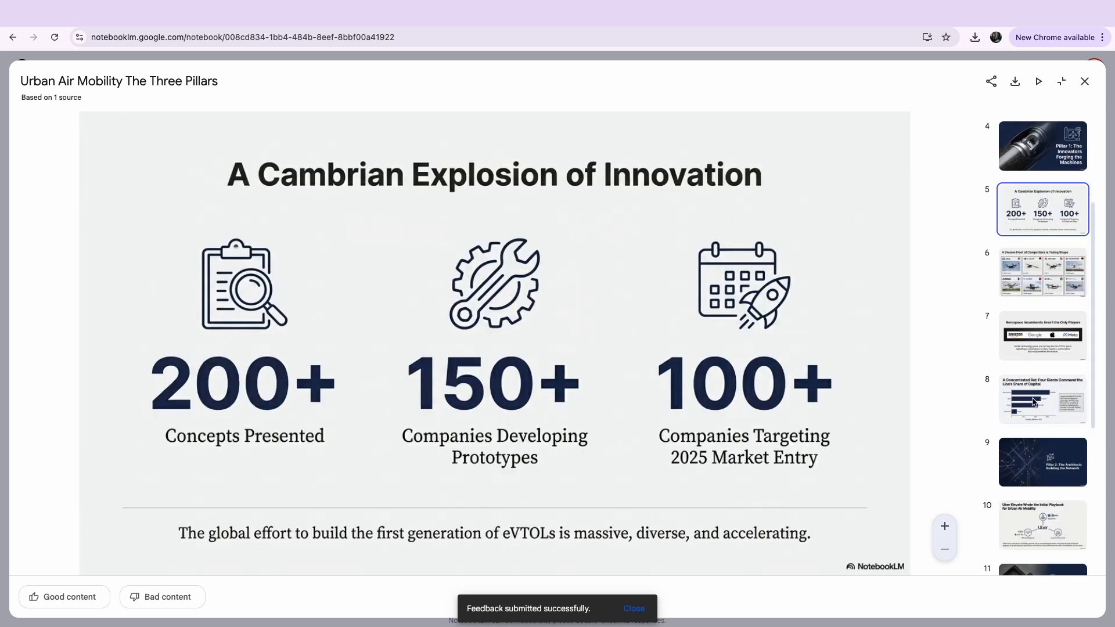
scroll(1034, 401, up, 1)
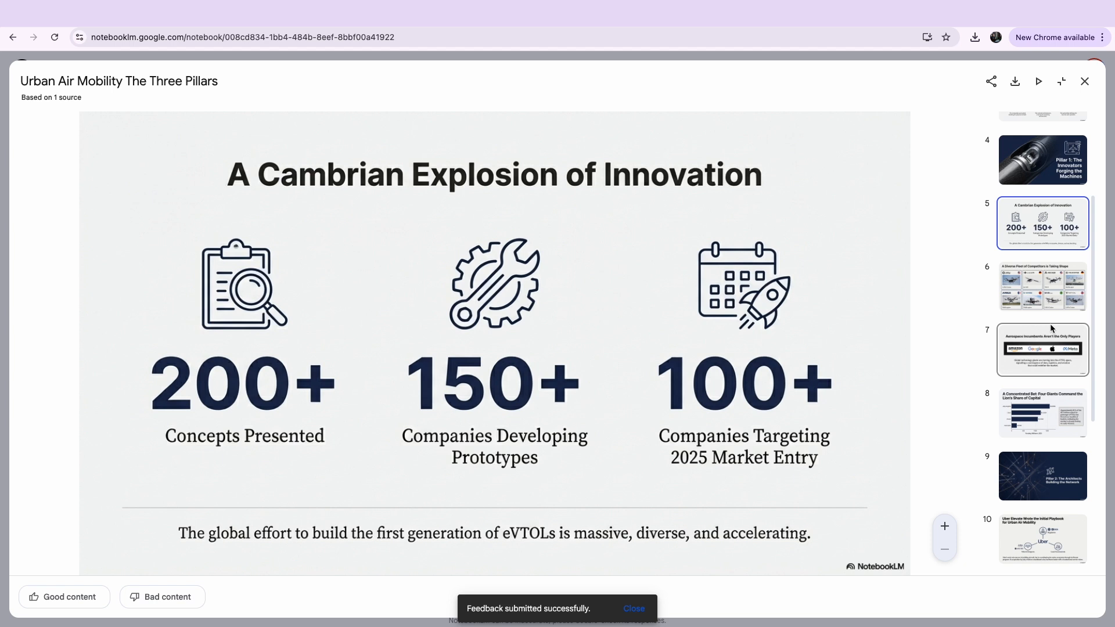
click(1041, 300)
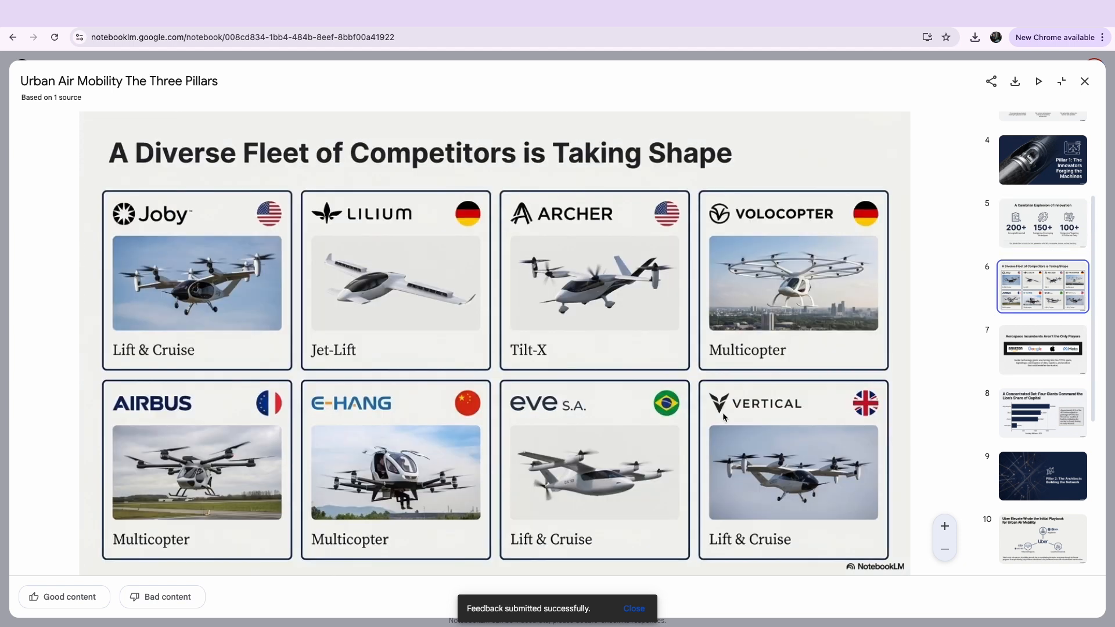
click(1049, 339)
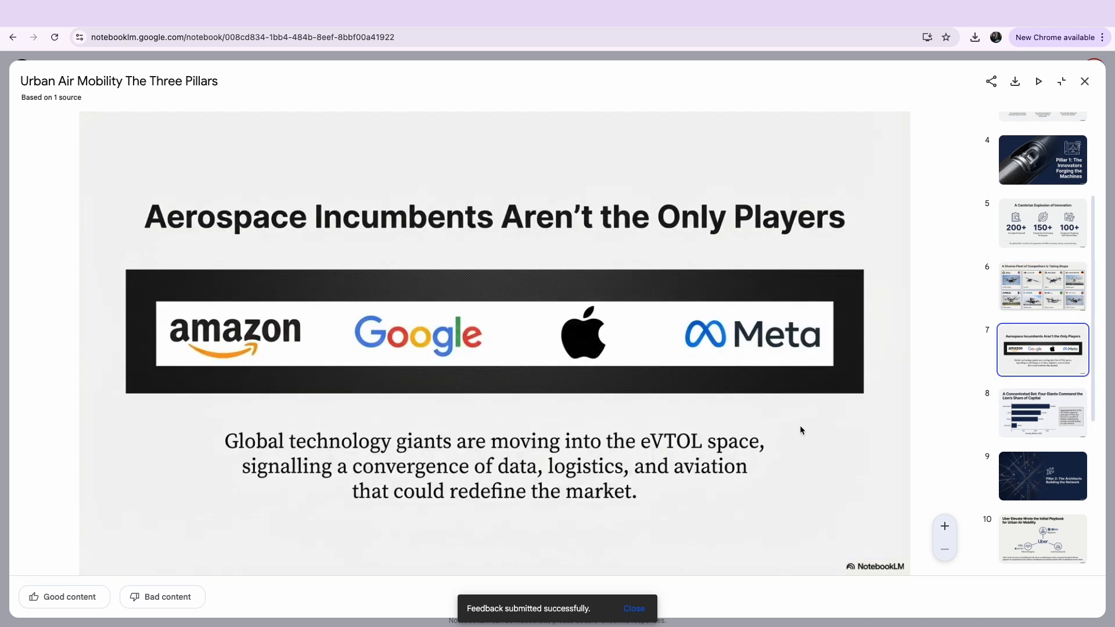
Step: Look through slides 8 to 14 of the Urban Air Mobility slide deck, checking their content and design, and close the deck
click(1047, 419)
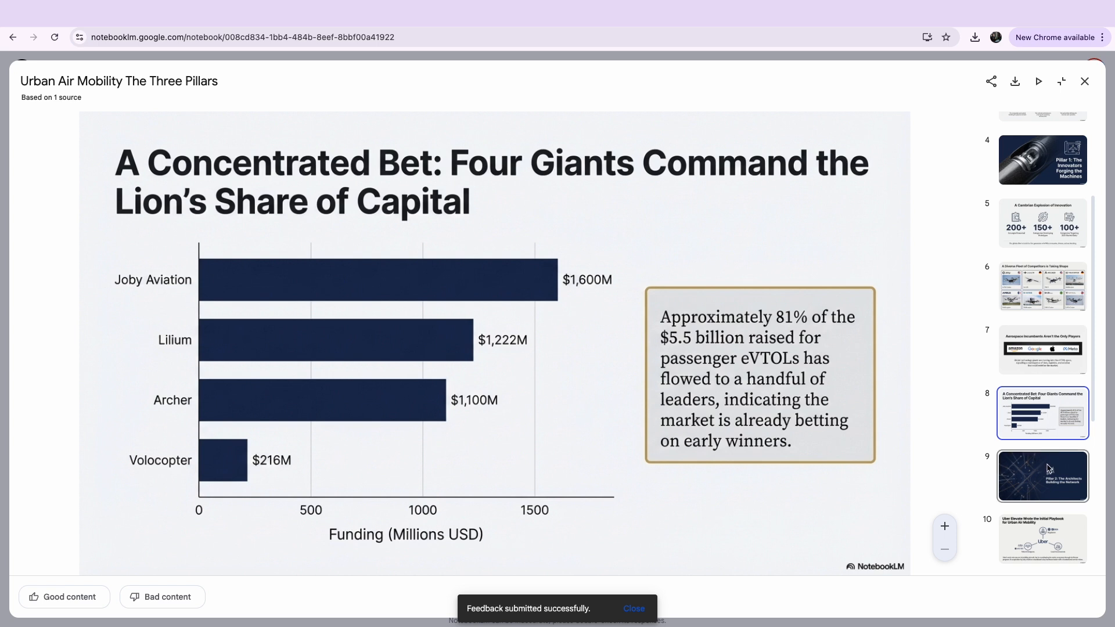
scroll(1046, 407, down, 3)
click(1042, 329)
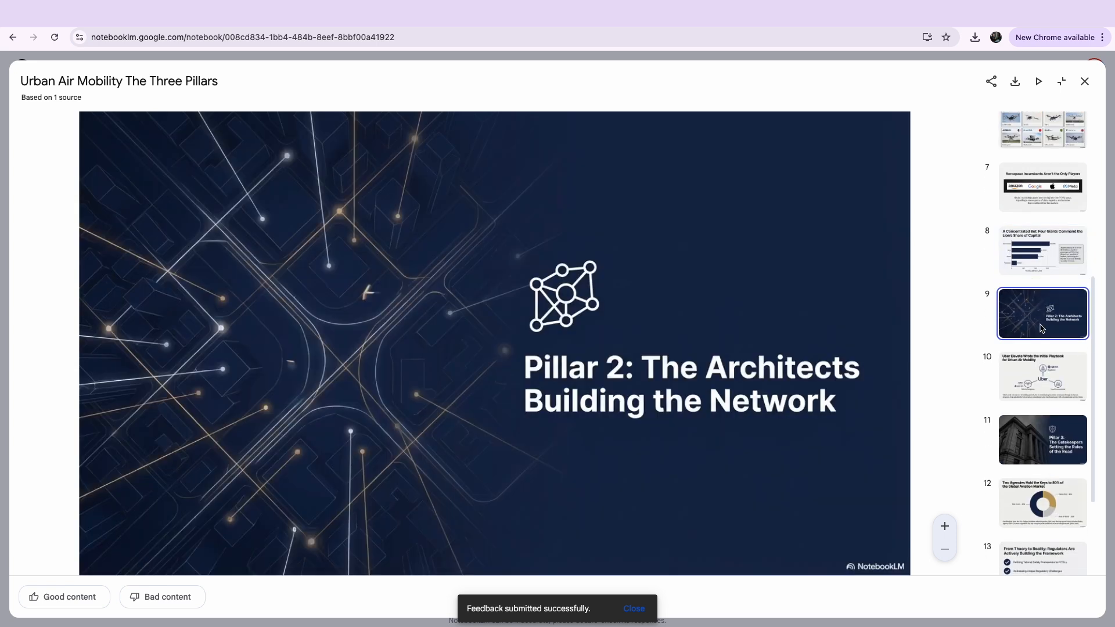
click(1034, 385)
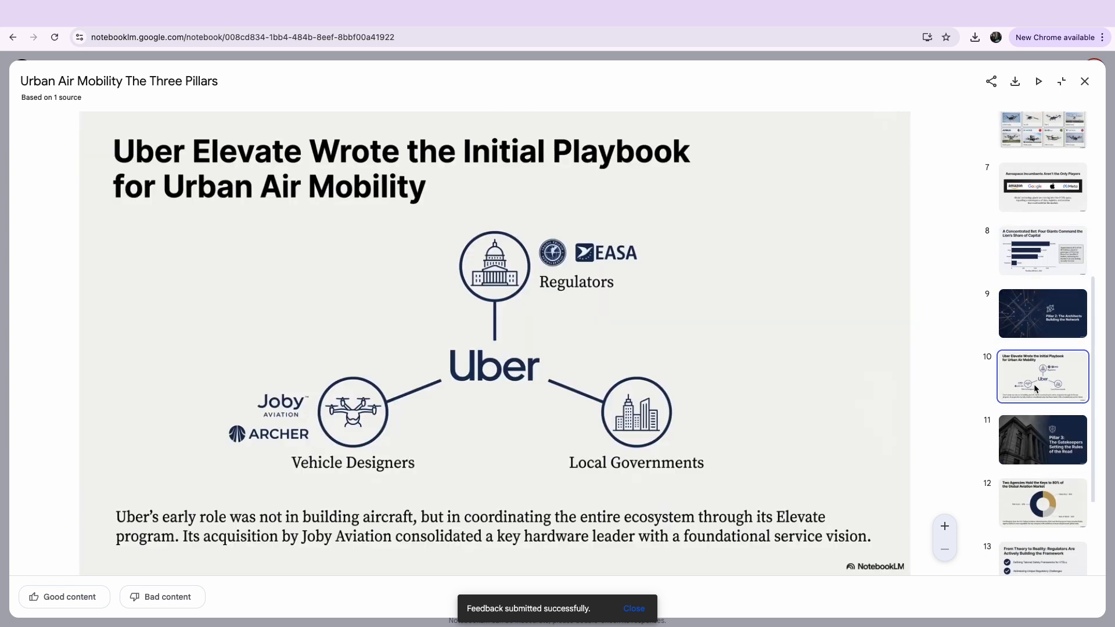
click(1035, 440)
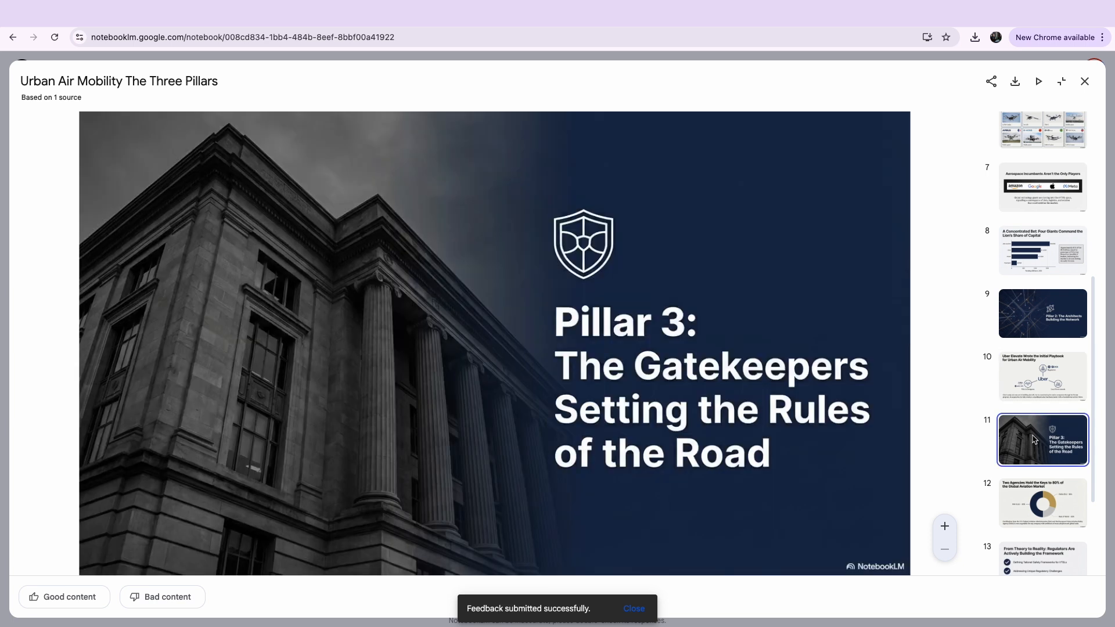
scroll(1034, 430, down, 3)
click(1033, 364)
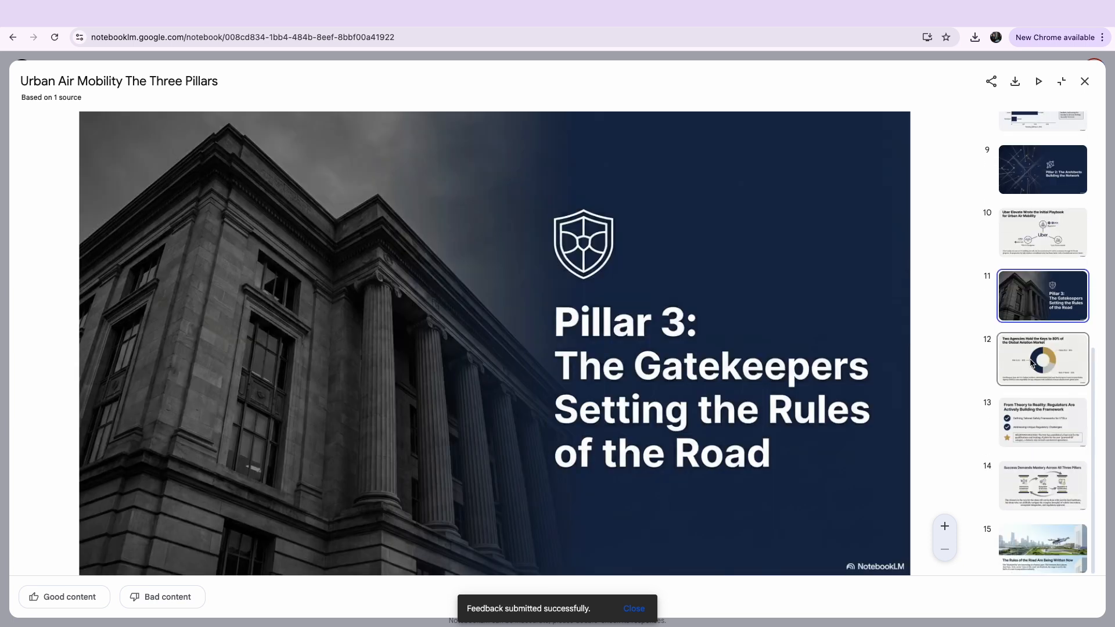
click(1034, 438)
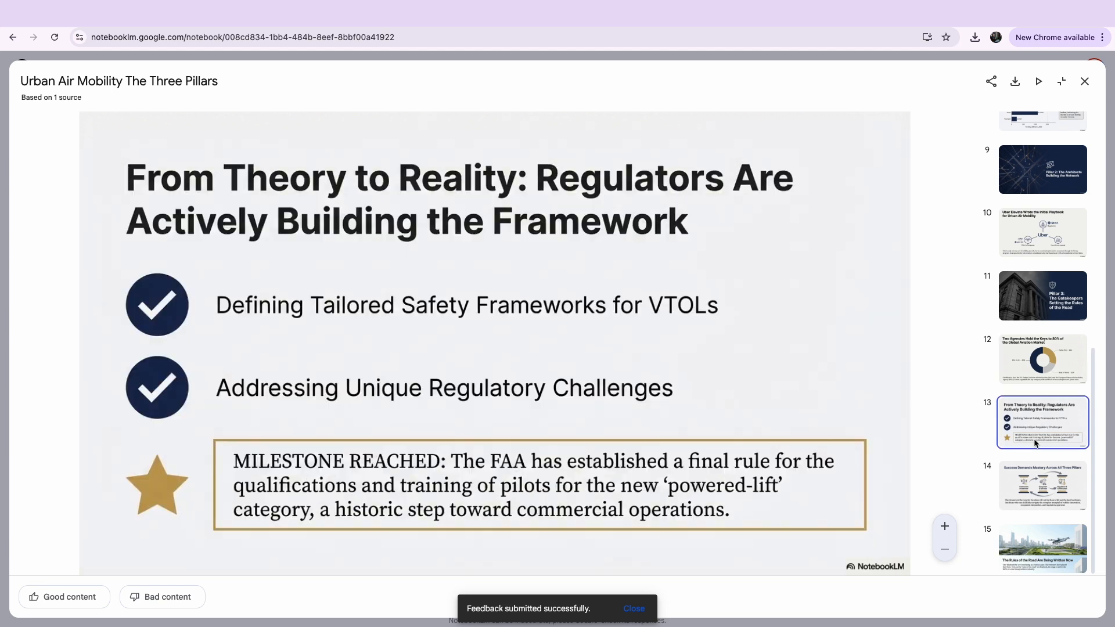
click(1035, 491)
key(Escape)
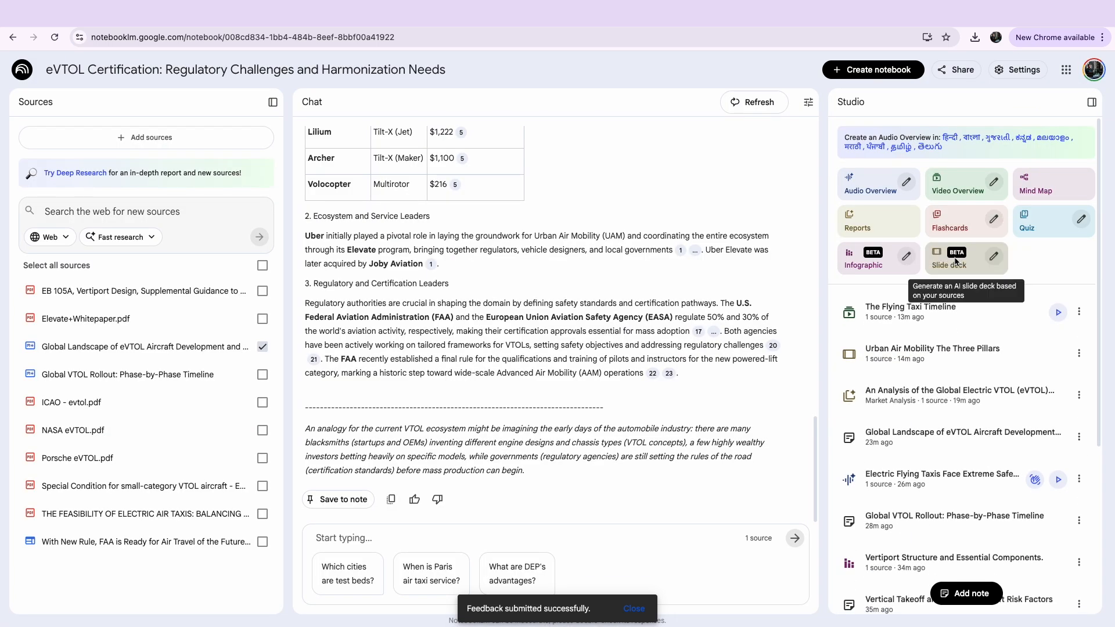
Step: Open the market analysis report on the global electric VTOL landscape, read through its sections and tables, and close it
click(941, 392)
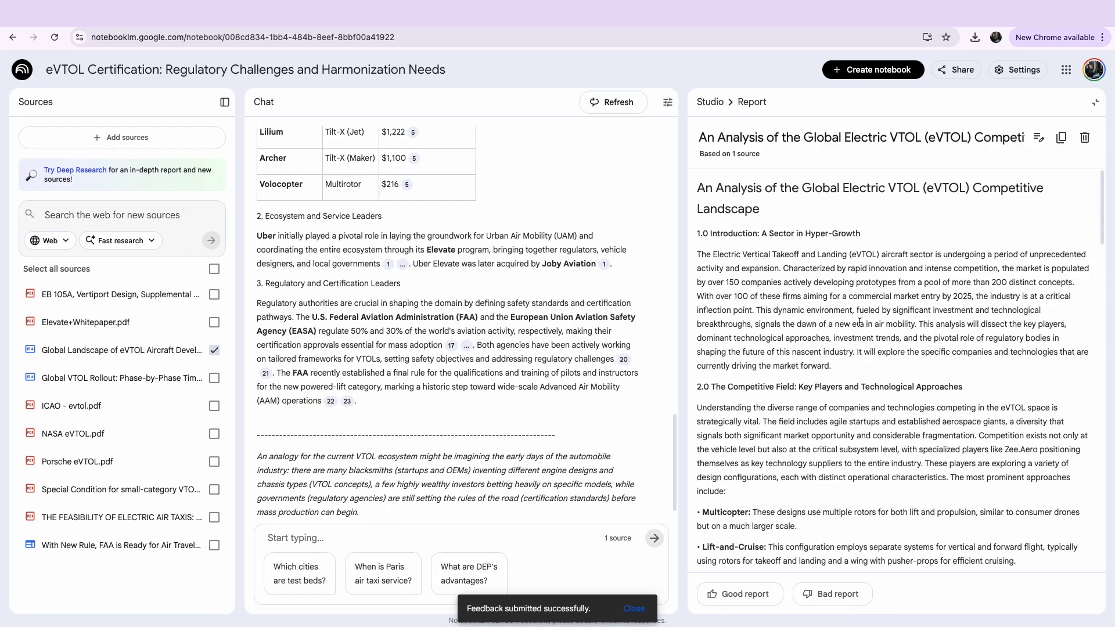
scroll(913, 364, down, 10)
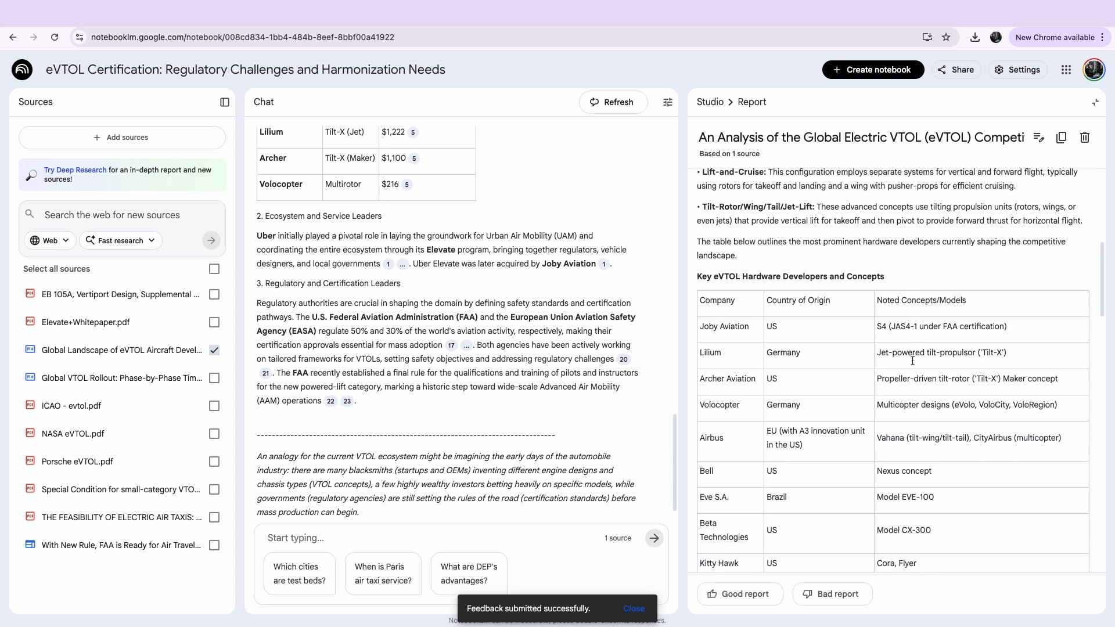
scroll(912, 364, down, 4)
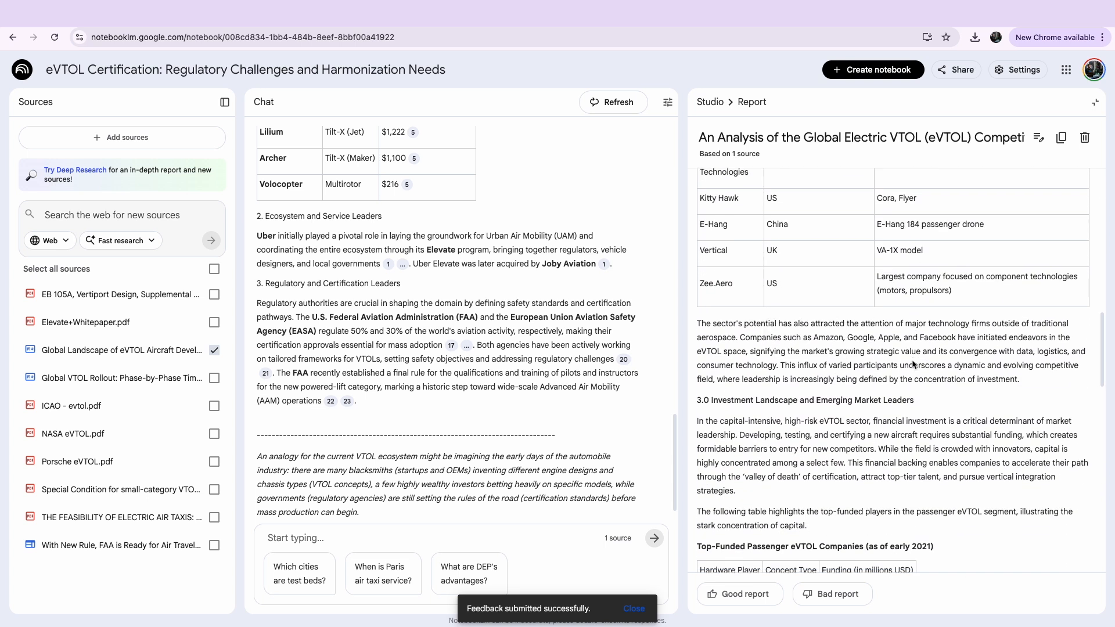
scroll(913, 364, down, 3)
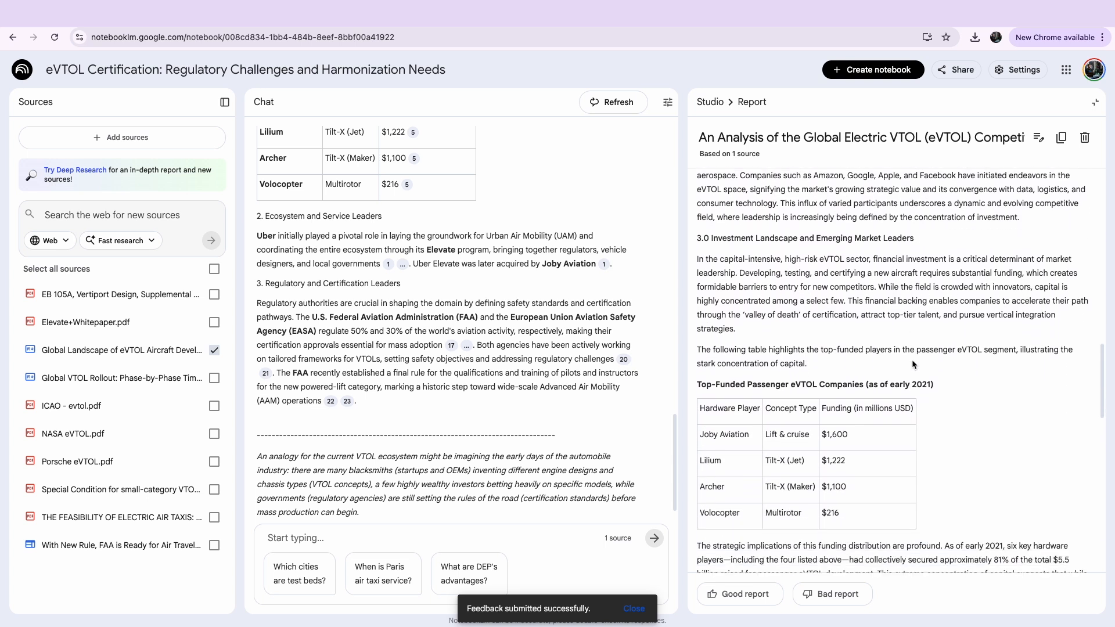
scroll(912, 364, down, 3)
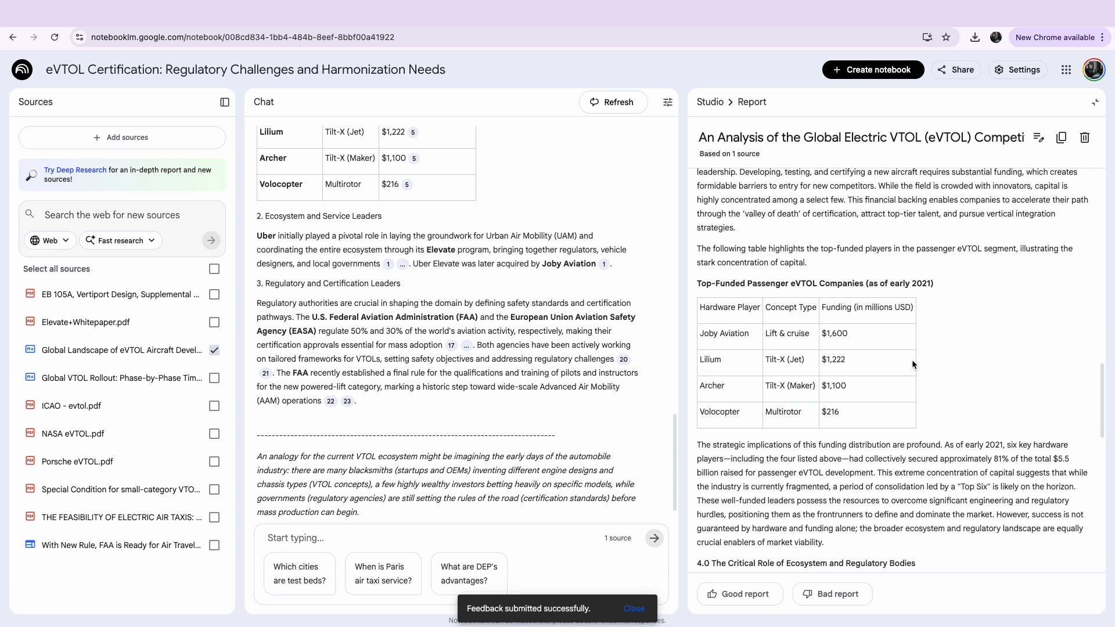
scroll(913, 364, down, 10)
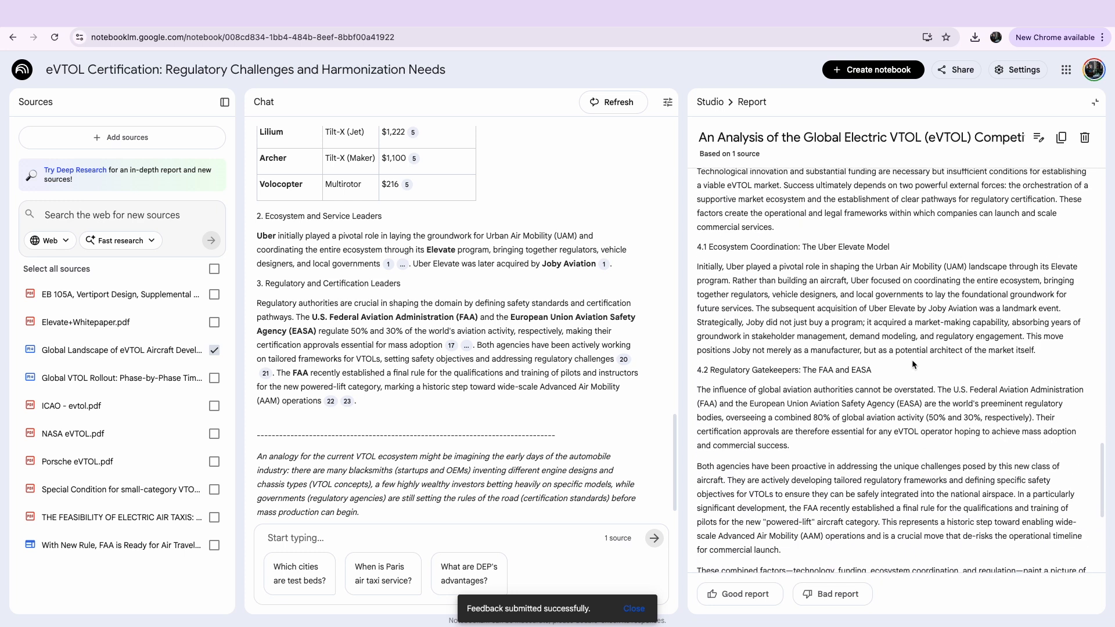
click(1095, 102)
Step: Download The Flying Taxi Timeline video overview and look over the list of generated outputs and notes
scroll(920, 516, down, 5)
scroll(919, 517, up, 5)
click(1079, 309)
click(1059, 366)
scroll(1020, 439, down, 5)
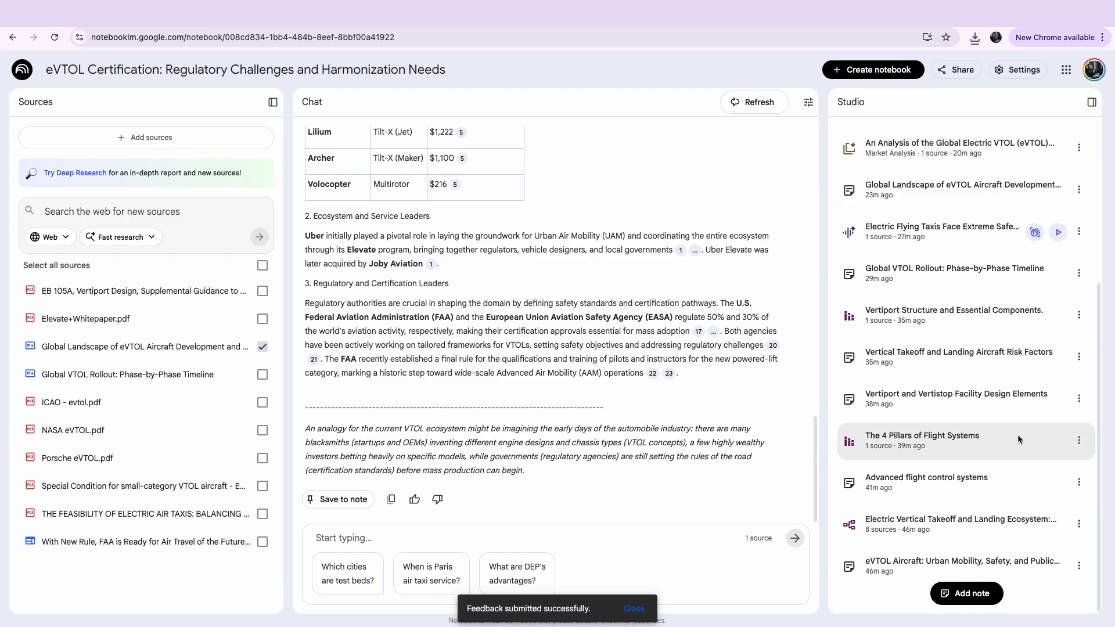
scroll(959, 357, up, 5)
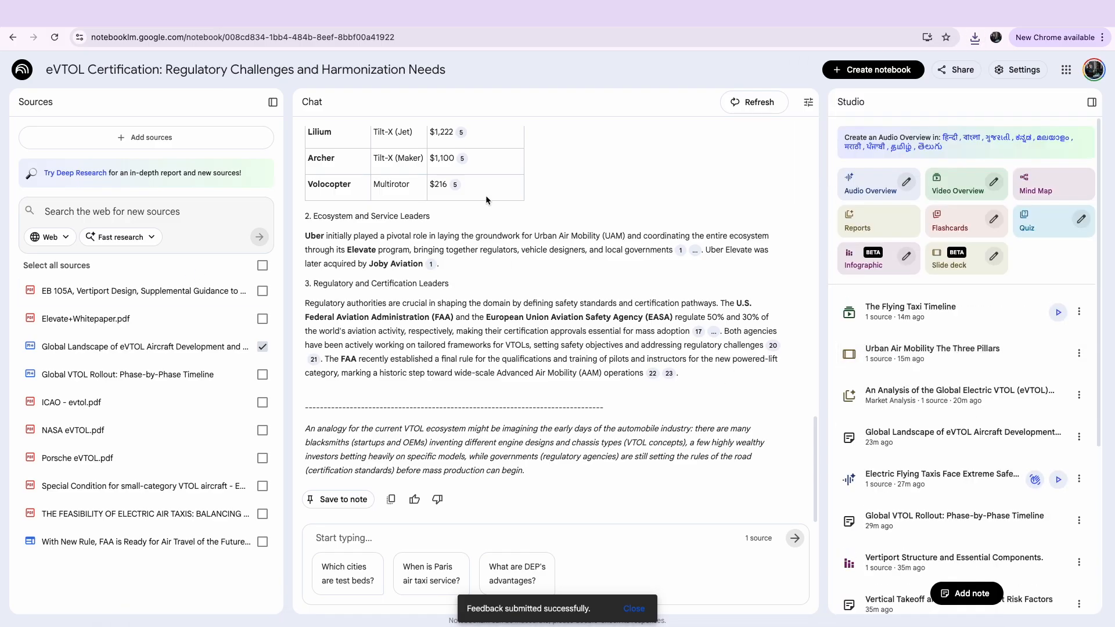
Step: Collapse the sources list, set the chat's response length to Shorter and save the chat configuration
click(273, 102)
click(813, 102)
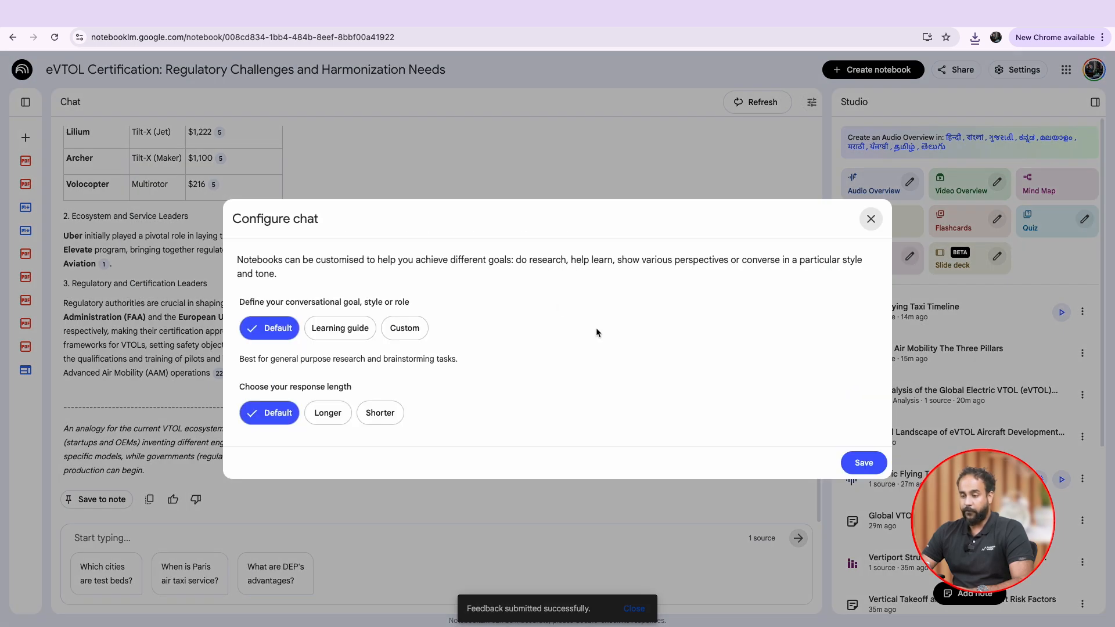
click(380, 413)
click(863, 463)
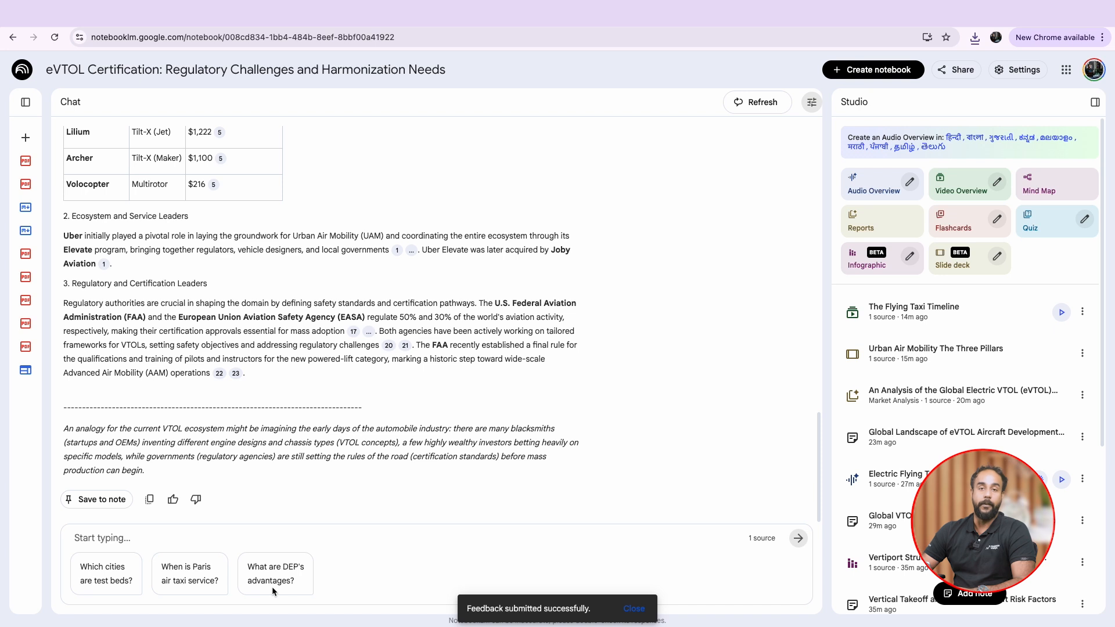
Step: Ask the chat "what are the market expectations for vtol" and read through the answer to its end
text(what are the market expectations for vtol)
key(Return)
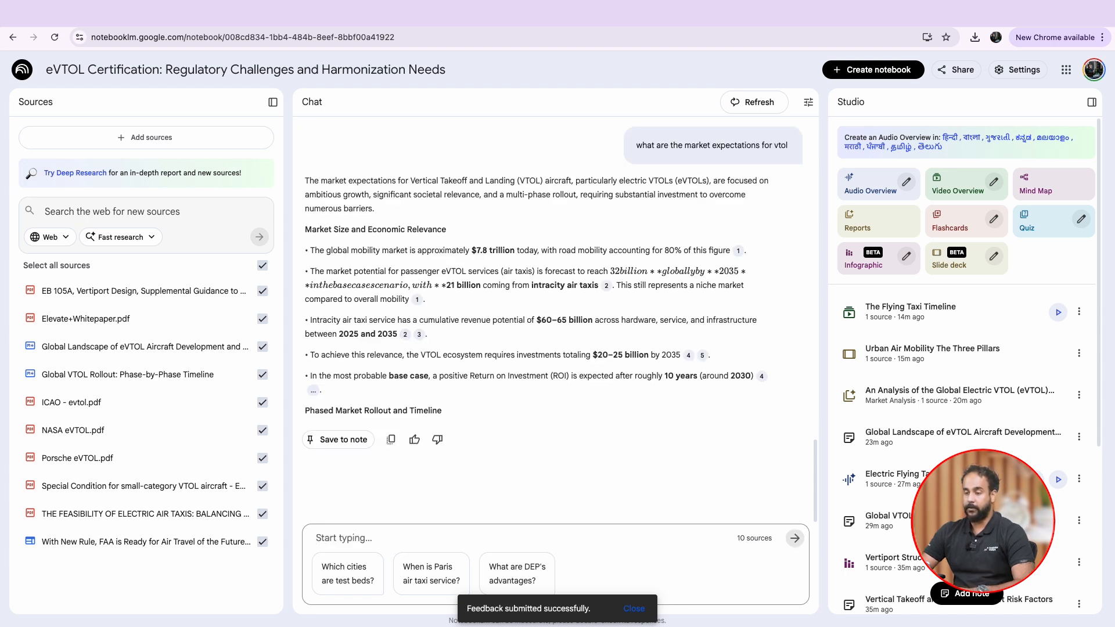
scroll(720, 252, down, 10)
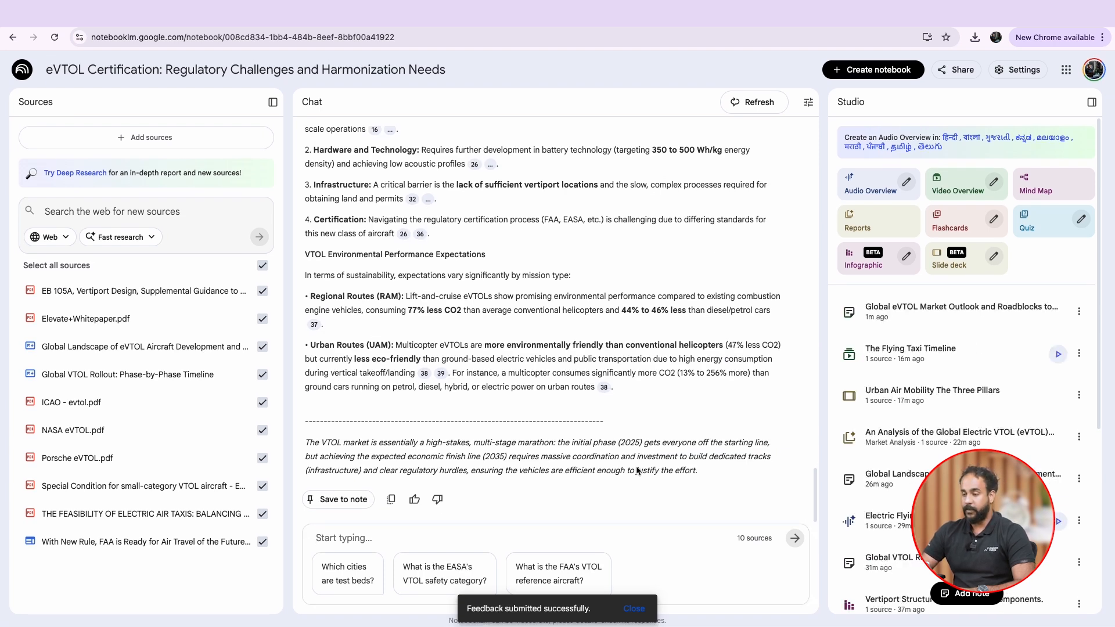
scroll(898, 454, down, 5)
scroll(898, 454, up, 5)
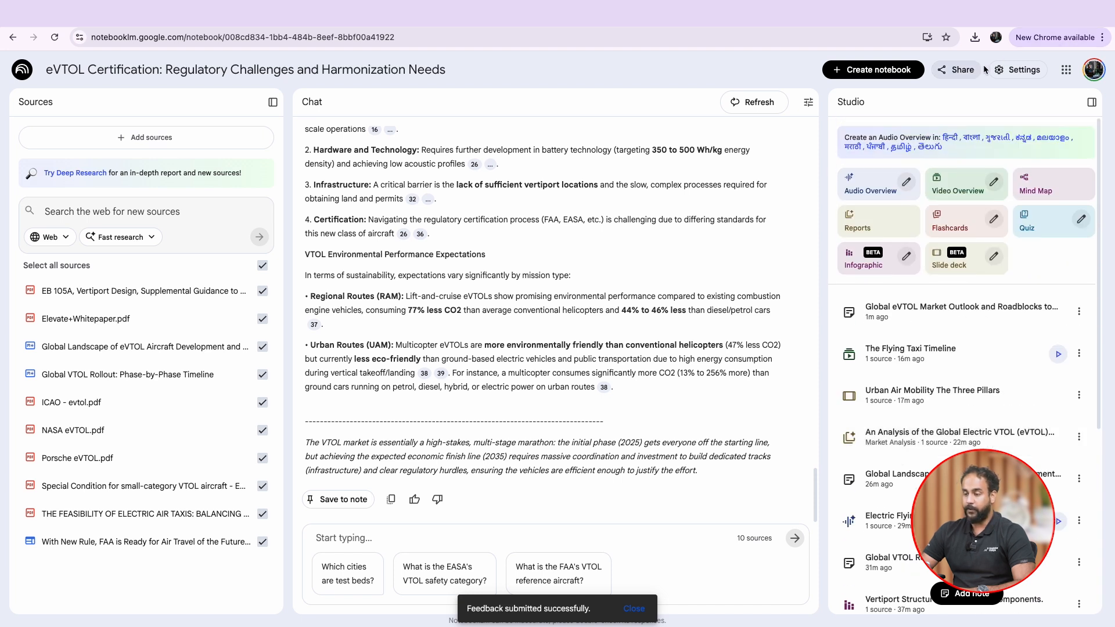
Step: View the notebook's sharing options, including people with access and notebook access, and close them without changes
click(955, 76)
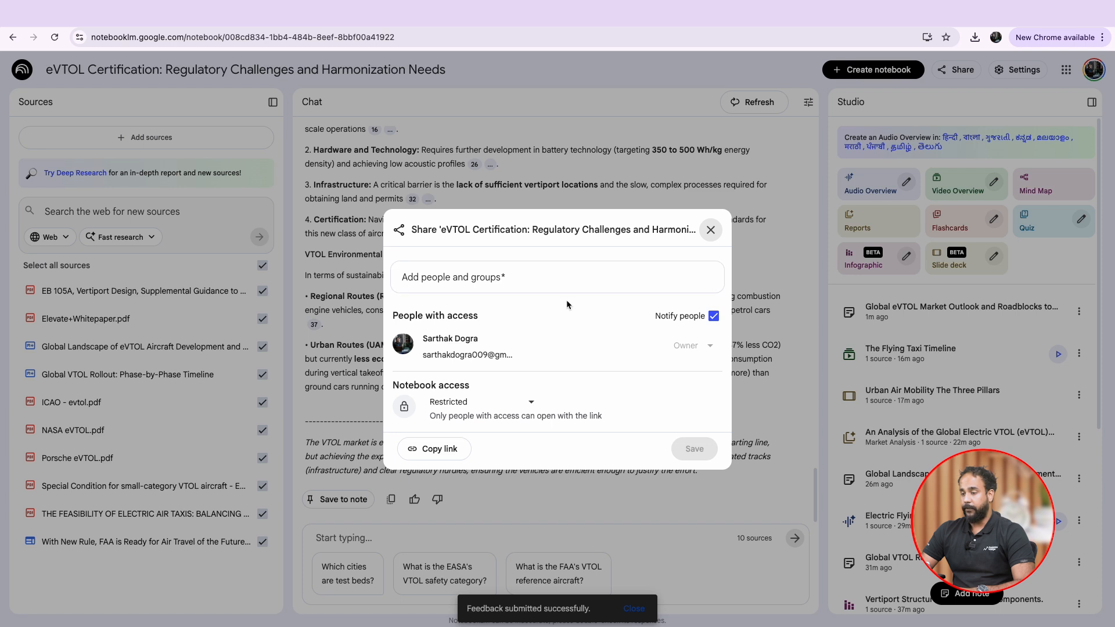
click(710, 230)
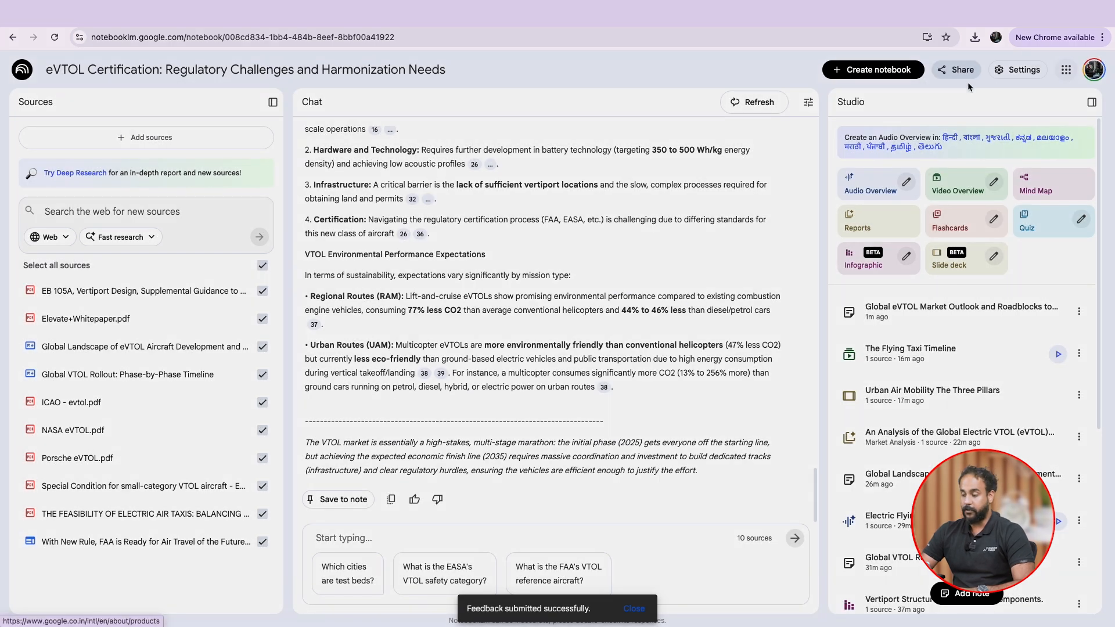